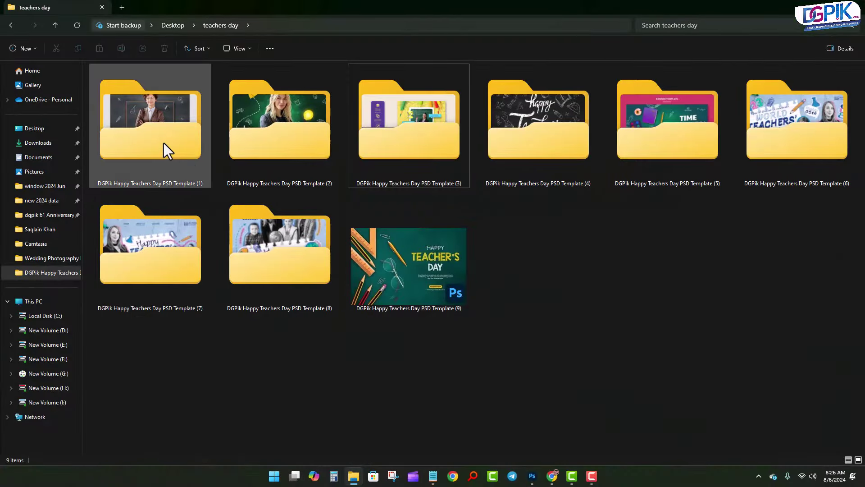
- Inspect the first template folder and try selecting items in the teachers day folder
{"action": "double_click", "coordinate": [163, 142]}
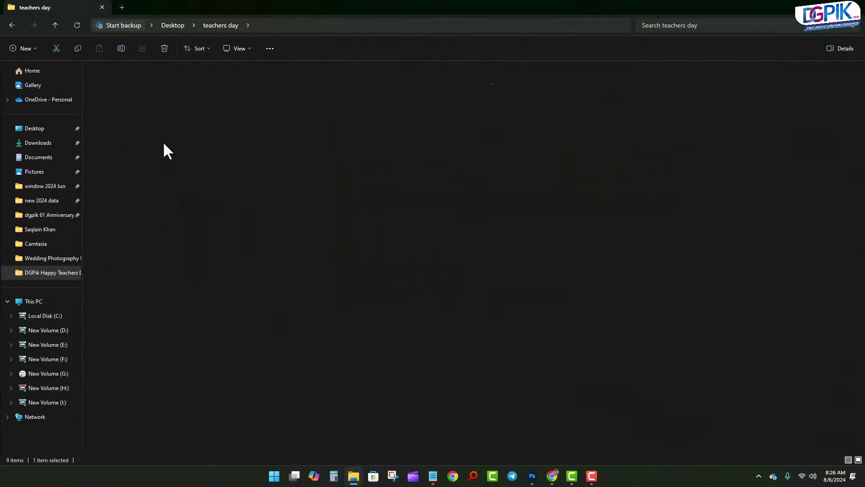
{"action": "left_click", "coordinate": [215, 25]}
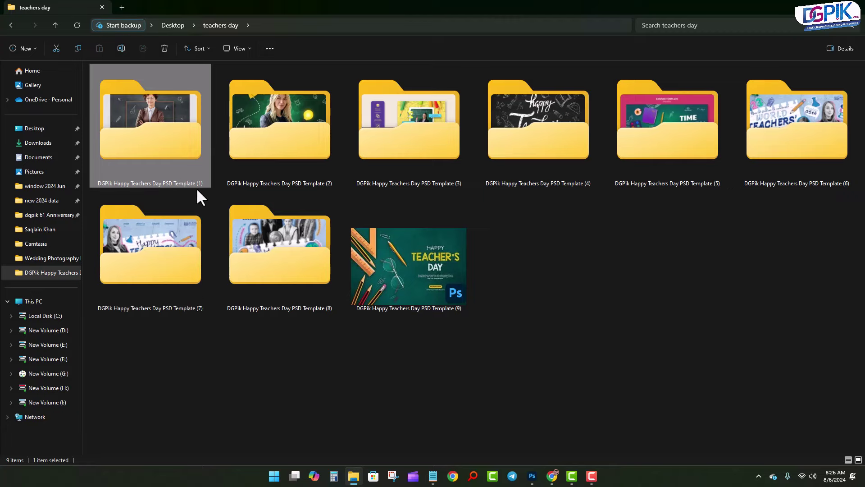
{"action": "left_click", "coordinate": [377, 261], "text": "shift"}
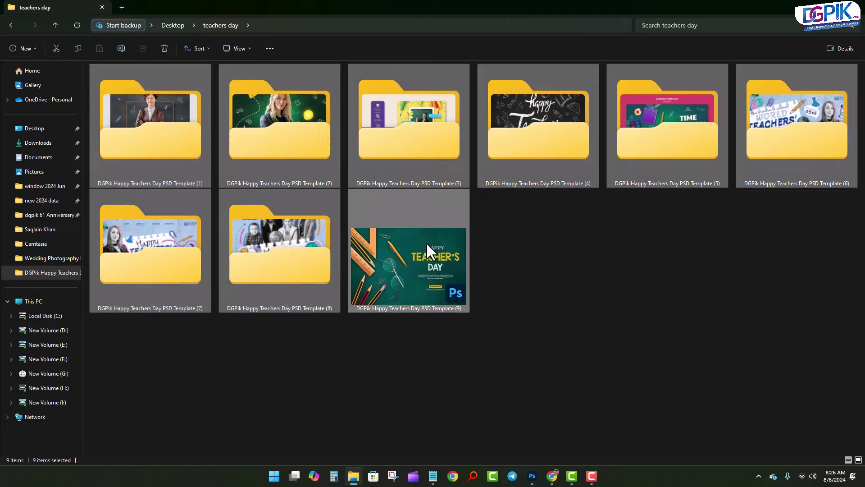
{"action": "left_click", "coordinate": [486, 218]}
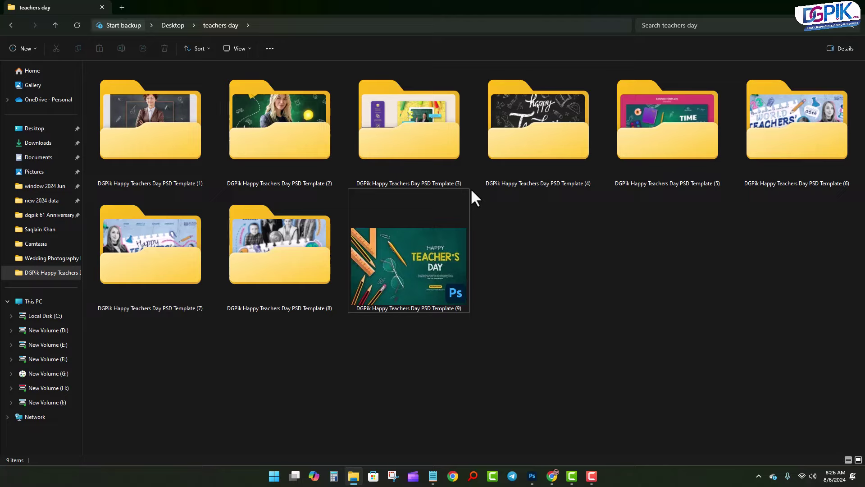
{"action": "left_click", "coordinate": [176, 131]}
{"action": "key", "text": "ctrl+a"}
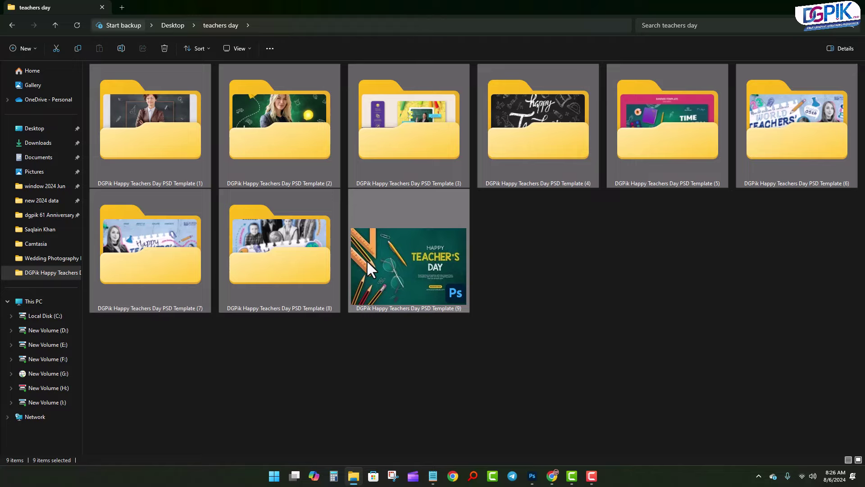
{"action": "double_click", "coordinate": [167, 116]}
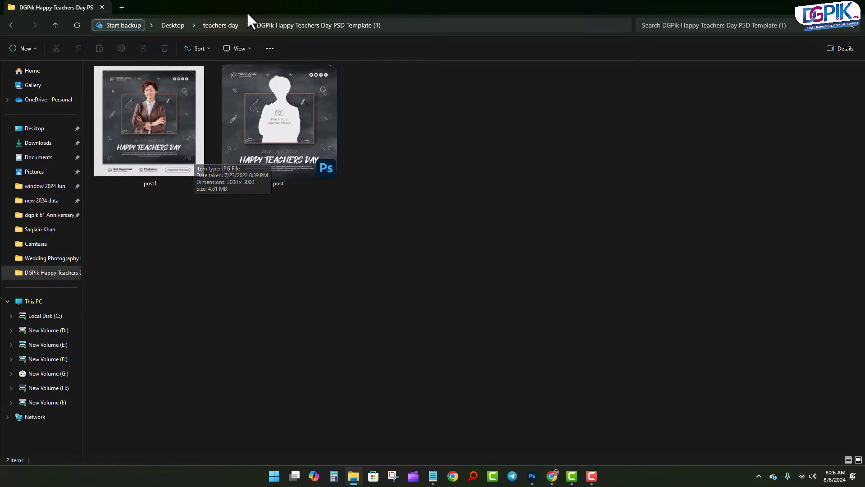
- Browse template folders two through four, leaving the 2810337 file selected in the fourth
{"action": "left_click", "coordinate": [230, 25]}
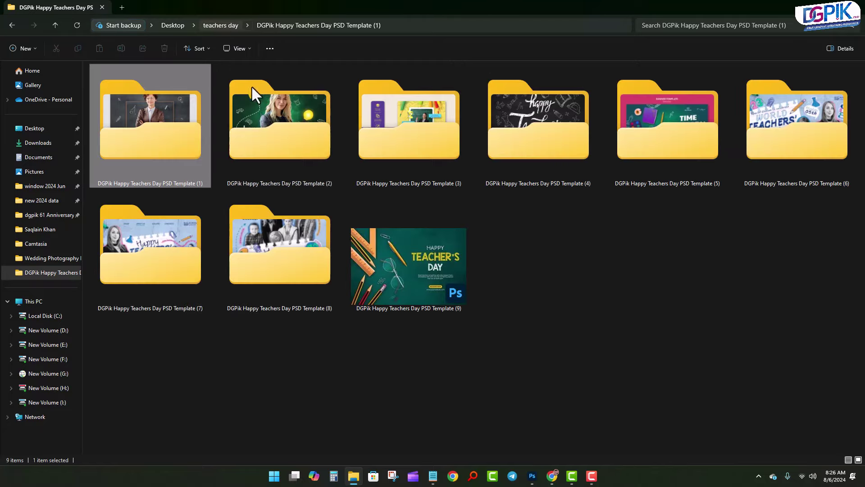
{"action": "double_click", "coordinate": [264, 121]}
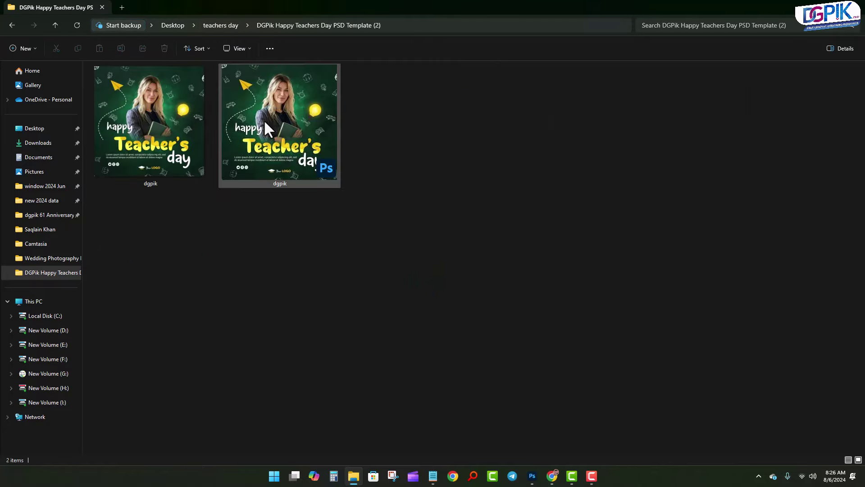
{"action": "left_click", "coordinate": [225, 25]}
{"action": "double_click", "coordinate": [402, 119]}
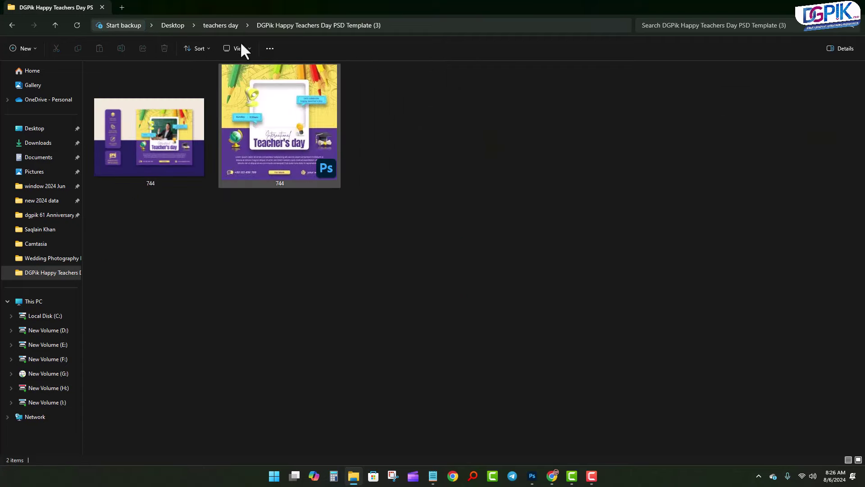
{"action": "left_click", "coordinate": [221, 26]}
{"action": "double_click", "coordinate": [518, 147]}
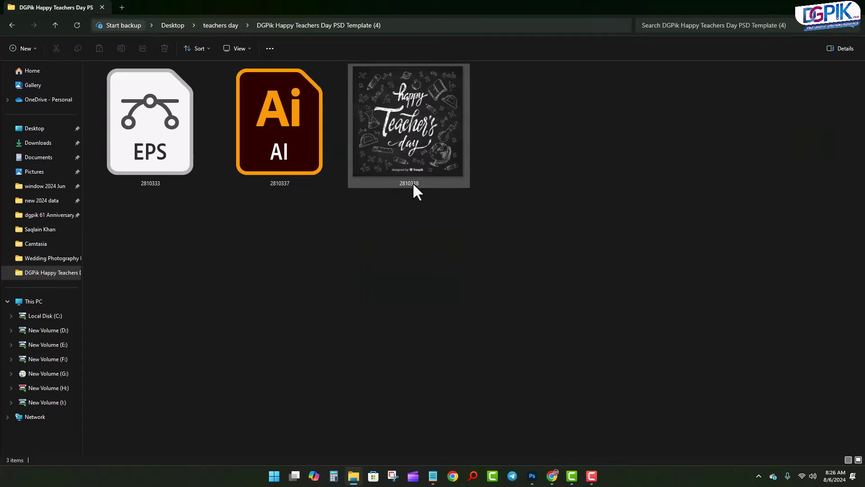
{"action": "left_click_drag", "start_coordinate": [220, 204], "coordinate": [422, 132]}
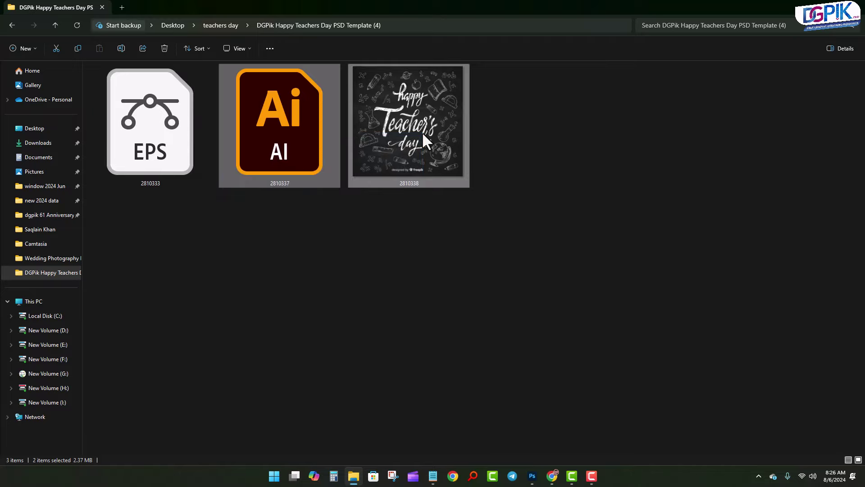
{"action": "left_click", "coordinate": [422, 131], "text": "ctrl"}
- Browse template folders five through eight, then return to the Template (2) folder
{"action": "left_click", "coordinate": [226, 26]}
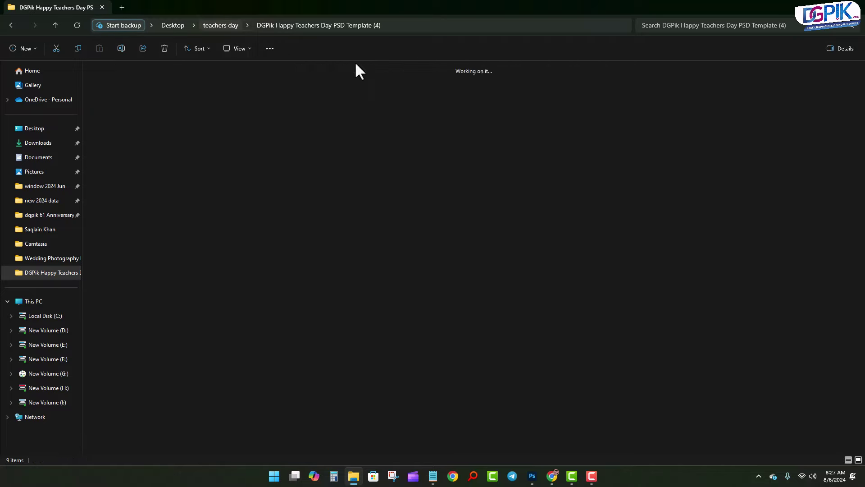
{"action": "double_click", "coordinate": [649, 138]}
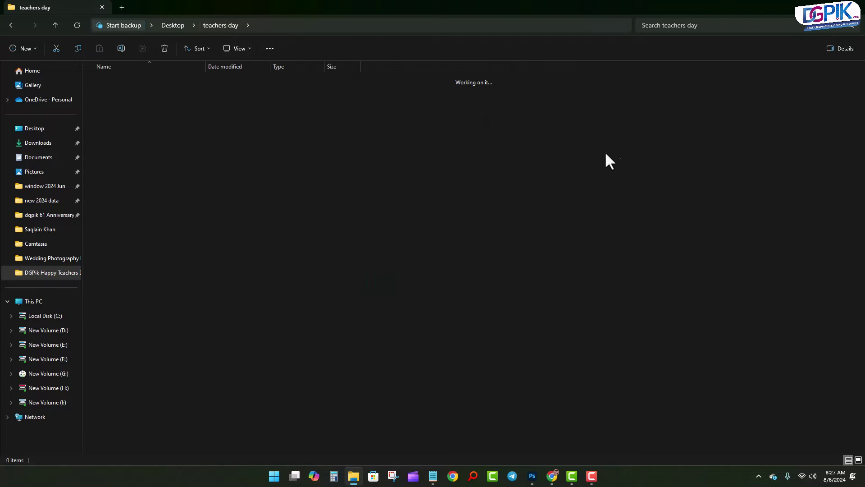
{"action": "left_click", "coordinate": [216, 25]}
{"action": "double_click", "coordinate": [823, 147]}
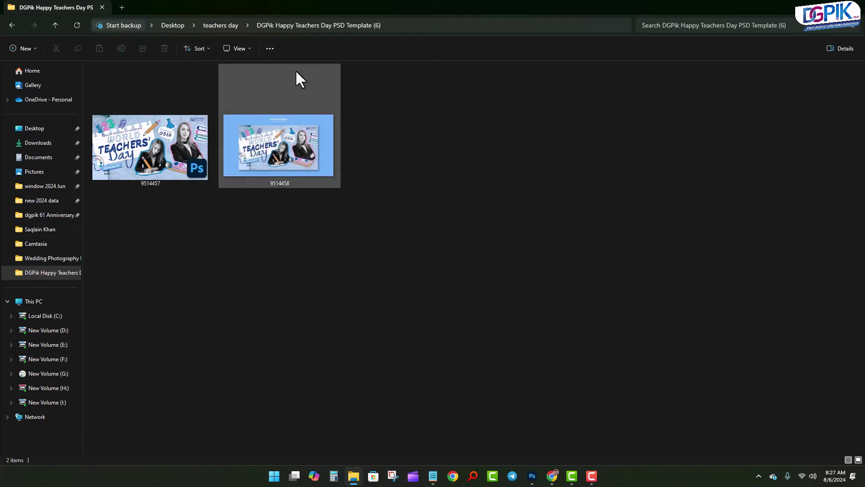
{"action": "left_click", "coordinate": [221, 26]}
{"action": "double_click", "coordinate": [185, 228]}
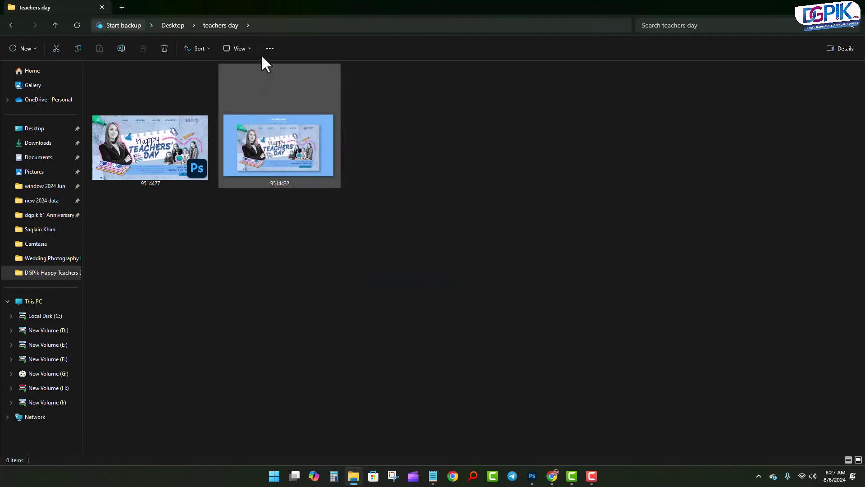
{"action": "left_click", "coordinate": [230, 28]}
{"action": "double_click", "coordinate": [325, 288]}
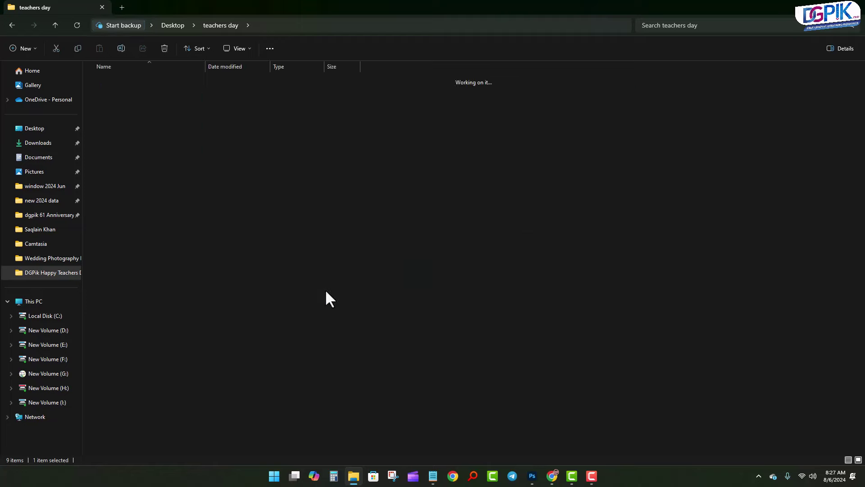
{"action": "key", "text": "alt+Left"}
{"action": "double_click", "coordinate": [290, 115]}
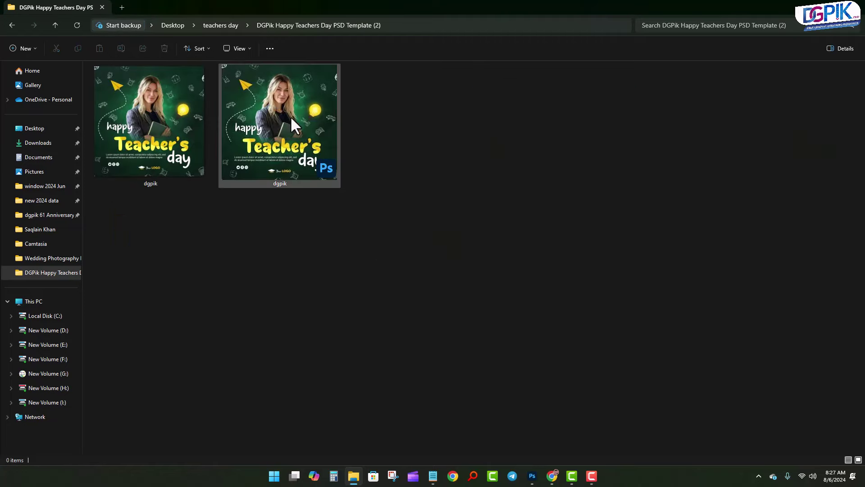
- Open dgpik.psd in Photoshop, fit it on screen, and undo a trial move of the woman photo
{"action": "double_click", "coordinate": [263, 119]}
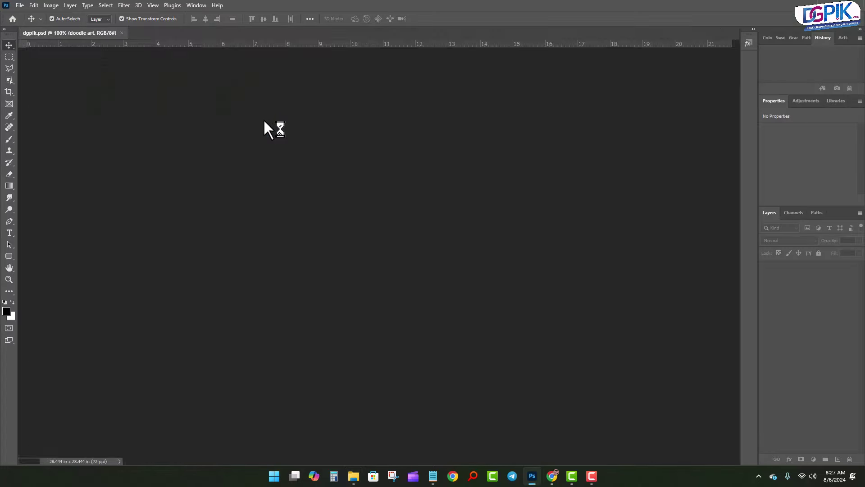
{"action": "left_click", "coordinate": [447, 86]}
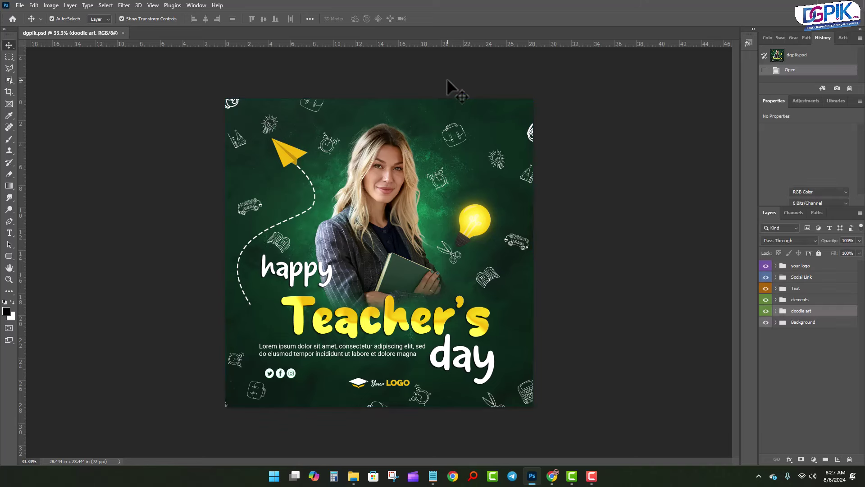
{"action": "key", "text": "ctrl+0"}
{"action": "left_click_drag", "start_coordinate": [394, 183], "coordinate": [467, 167]}
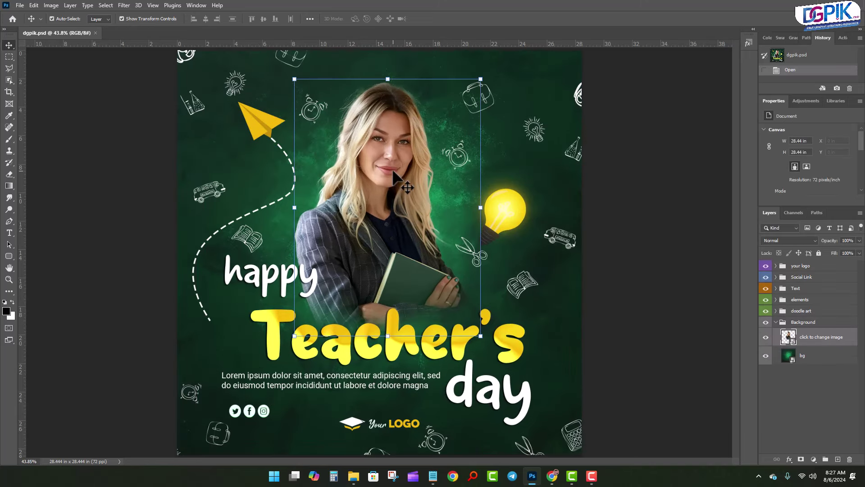
{"action": "key", "text": "ctrl+z"}
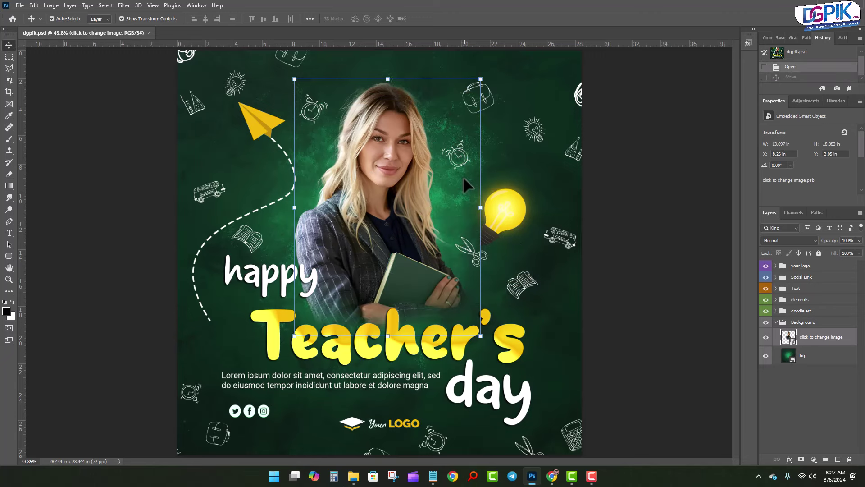
- Trial-move the yellow paper plane with Free Transform, then cancel it
{"action": "left_click", "coordinate": [251, 130]}
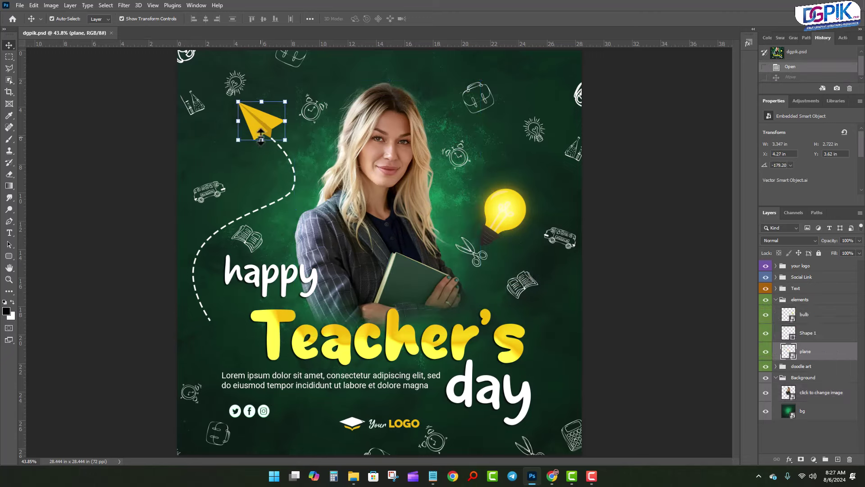
{"action": "key", "text": "ctrl+t"}
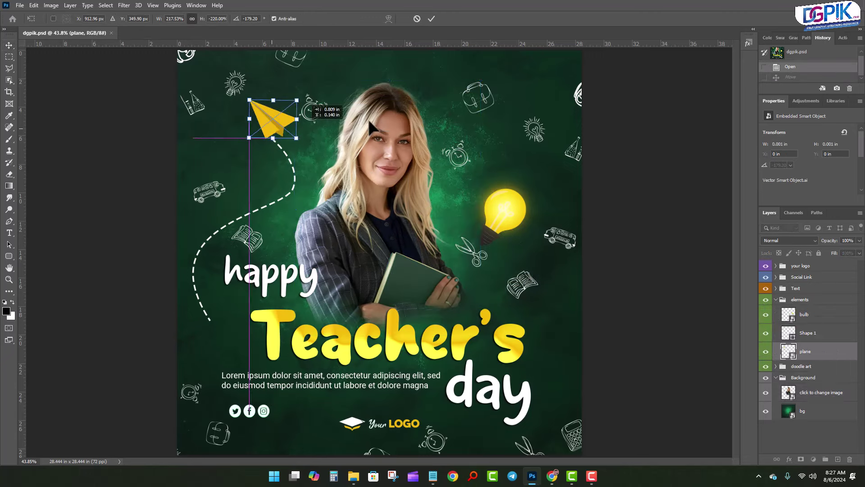
{"action": "left_click_drag", "start_coordinate": [263, 139], "coordinate": [360, 120]}
{"action": "key", "text": "Escape"}
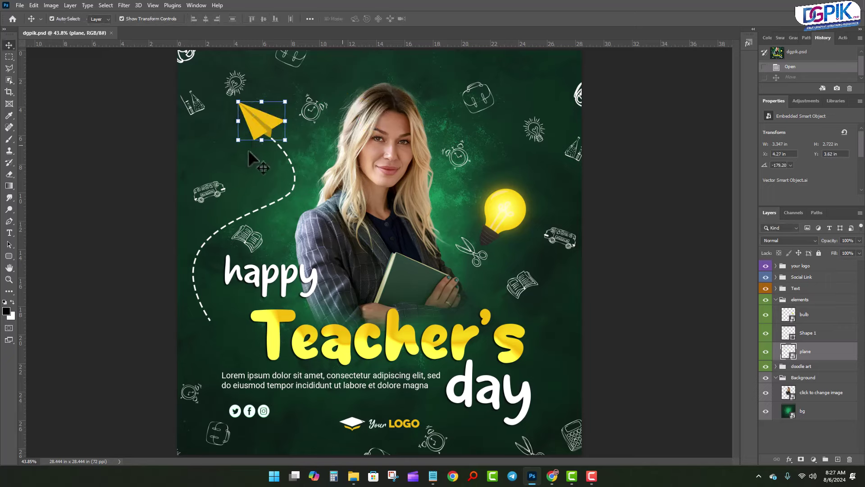
- Inspect the happy text, Teacher's headline, light bulb and logo layers
{"action": "left_click", "coordinate": [263, 281]}
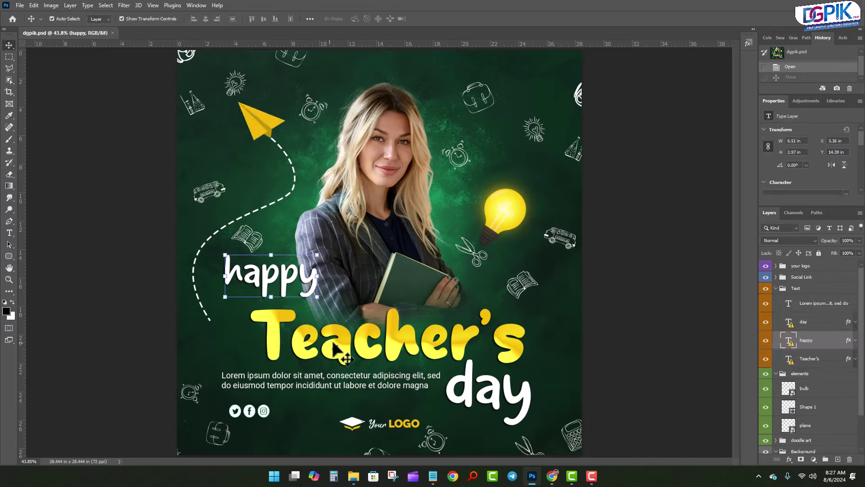
{"action": "left_click", "coordinate": [350, 344]}
{"action": "left_click", "coordinate": [351, 305]}
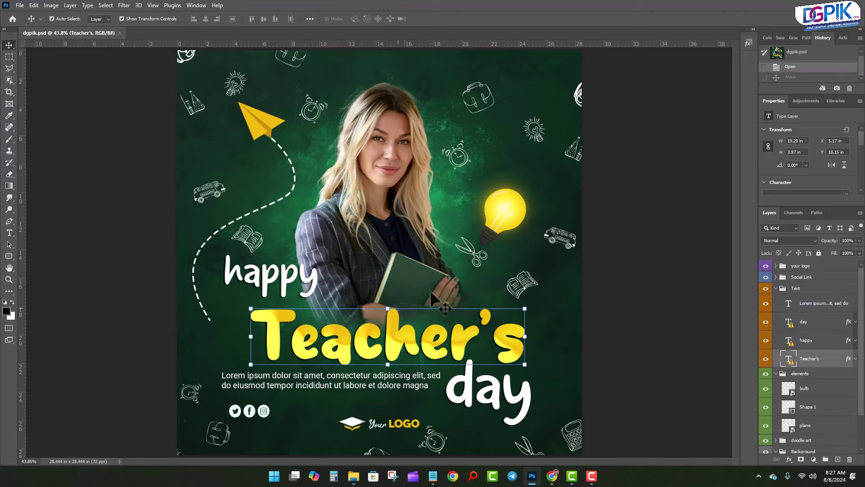
{"action": "left_click", "coordinate": [501, 208]}
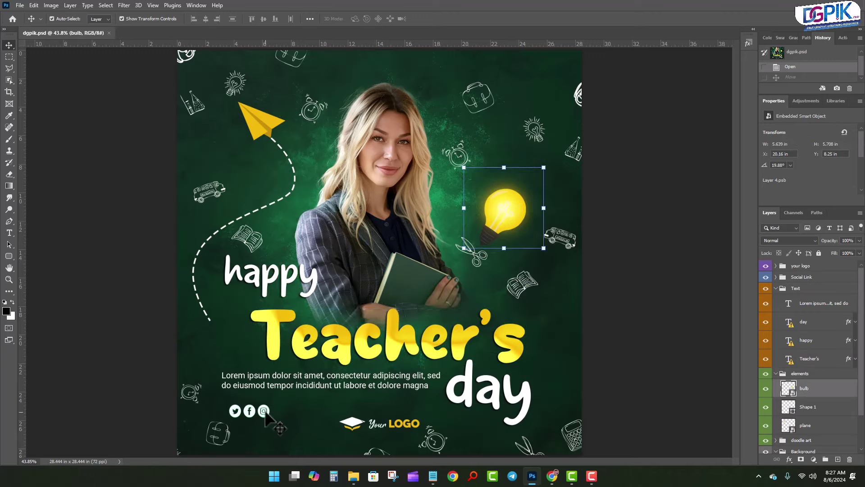
{"action": "left_click_drag", "start_coordinate": [265, 416], "coordinate": [264, 411]}
{"action": "mouse_move", "coordinate": [393, 423]}
{"action": "left_mouse_down"}
{"action": "mouse_move", "coordinate": [404, 384]}
{"action": "mouse_move", "coordinate": [393, 423]}
{"action": "left_mouse_up"}
{"action": "left_click", "coordinate": [351, 423]}
- Try shifting the doodle art layer across the canvas, then undo the move
{"action": "scroll", "coordinate": [301, 193], "scroll_direction": "up", "scroll_amount": 2}
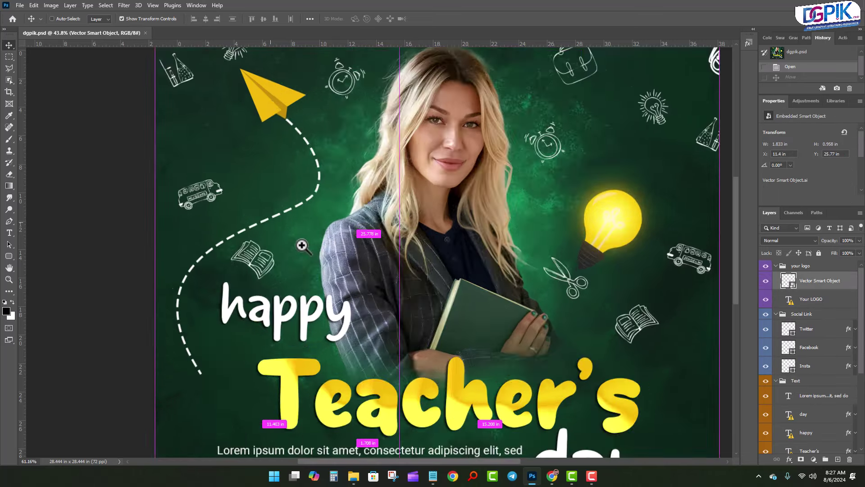
{"action": "scroll", "coordinate": [329, 265], "scroll_direction": "up", "scroll_amount": 4}
{"action": "scroll", "coordinate": [199, 198], "scroll_direction": "down", "scroll_amount": 2}
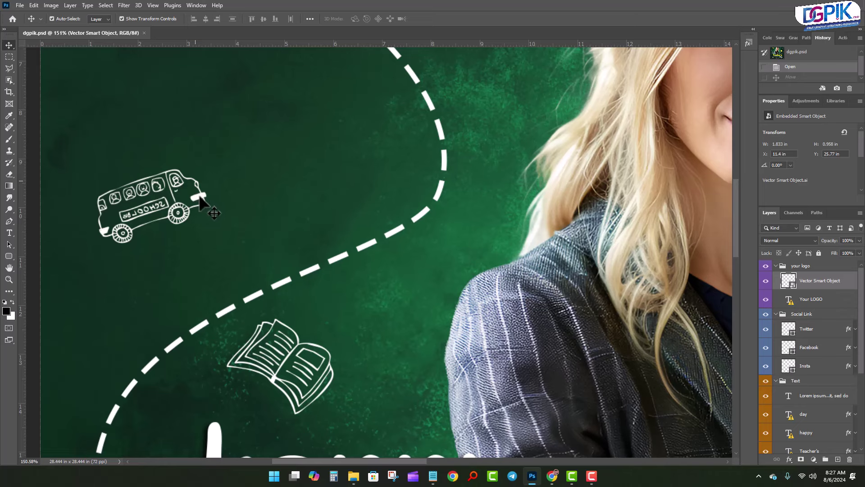
{"action": "left_click_drag", "start_coordinate": [200, 198], "coordinate": [239, 209]}
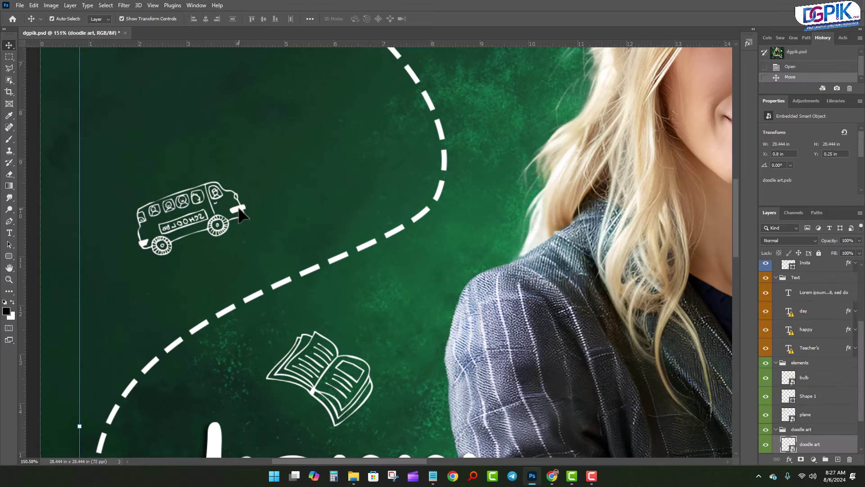
{"action": "scroll", "coordinate": [239, 212], "scroll_direction": "down", "scroll_amount": 5}
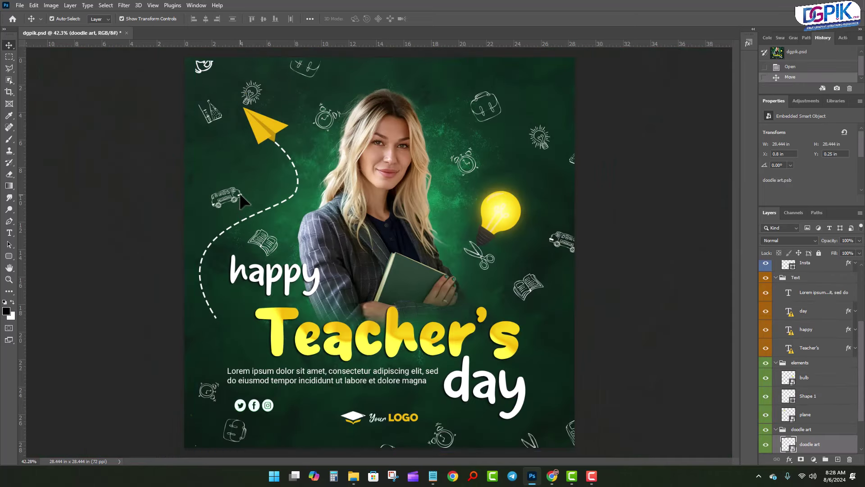
{"action": "mouse_move", "coordinate": [245, 196]}
{"action": "left_mouse_down"}
{"action": "mouse_move", "coordinate": [284, 185]}
{"action": "mouse_move", "coordinate": [327, 264]}
{"action": "mouse_move", "coordinate": [483, 191]}
{"action": "mouse_move", "coordinate": [554, 299]}
{"action": "mouse_move", "coordinate": [491, 249]}
{"action": "mouse_move", "coordinate": [306, 153]}
{"action": "mouse_move", "coordinate": [214, 226]}
{"action": "mouse_move", "coordinate": [262, 207]}
{"action": "left_mouse_up"}
{"action": "key", "text": "ctrl+z"}
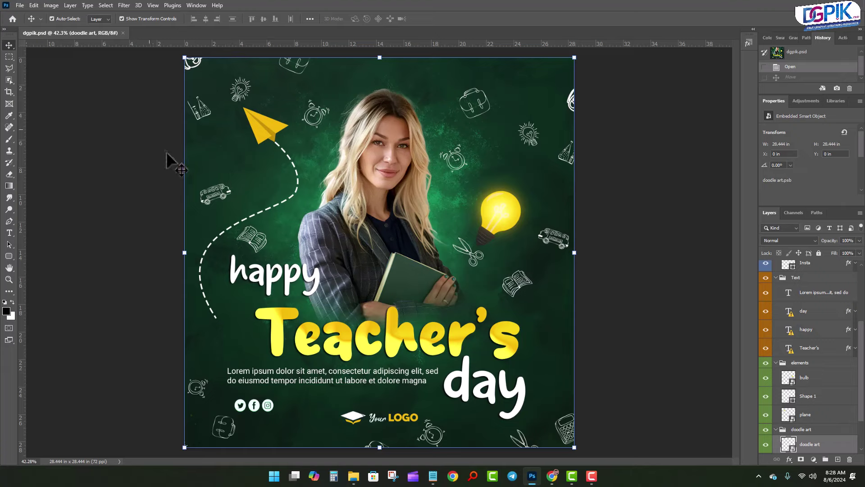
- Copy the bus doodle to a new layer and enlarge it to about 148% beside the paper plane
{"action": "key", "text": "m"}
{"action": "left_click_drag", "start_coordinate": [189, 175], "coordinate": [246, 218]}
{"action": "right_click", "coordinate": [215, 198]}
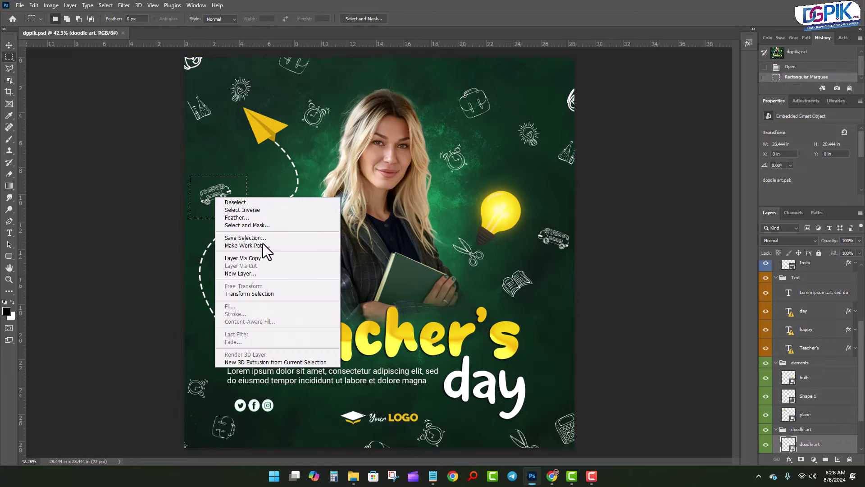
{"action": "left_click", "coordinate": [243, 257]}
{"action": "key", "text": "v"}
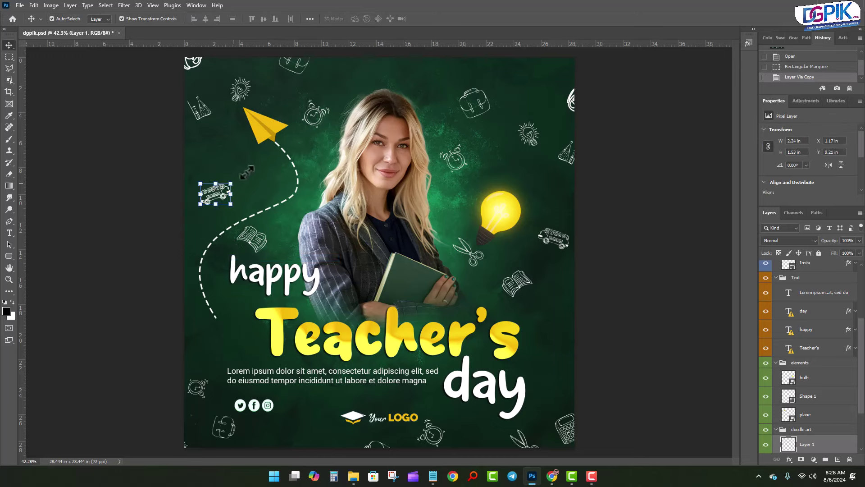
{"action": "left_click_drag", "start_coordinate": [230, 184], "coordinate": [251, 166]}
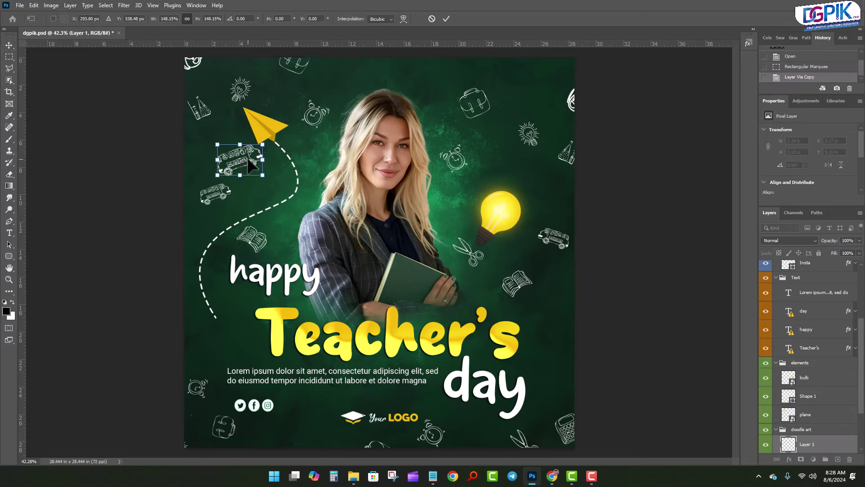
{"action": "key", "text": "Return"}
{"action": "left_click", "coordinate": [626, 138]}
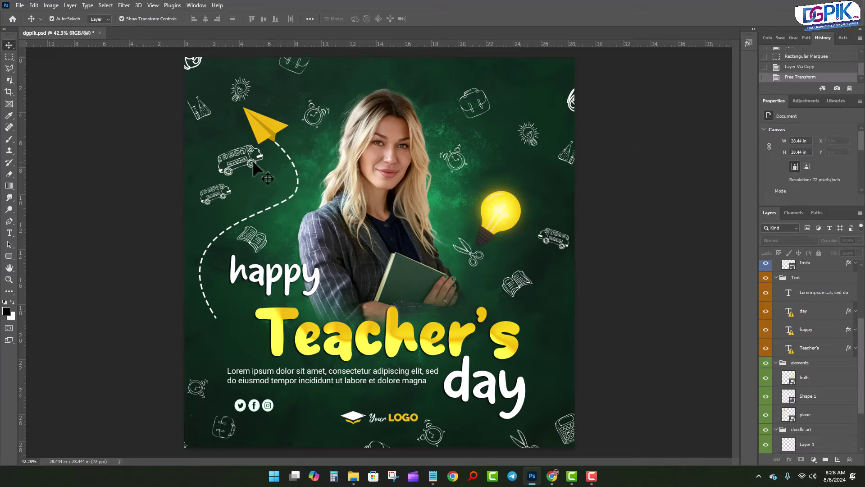
- Replace the Teacher's headline's missing Shyest Bold font with the default font
{"action": "left_click_drag", "start_coordinate": [408, 239], "coordinate": [418, 227]}
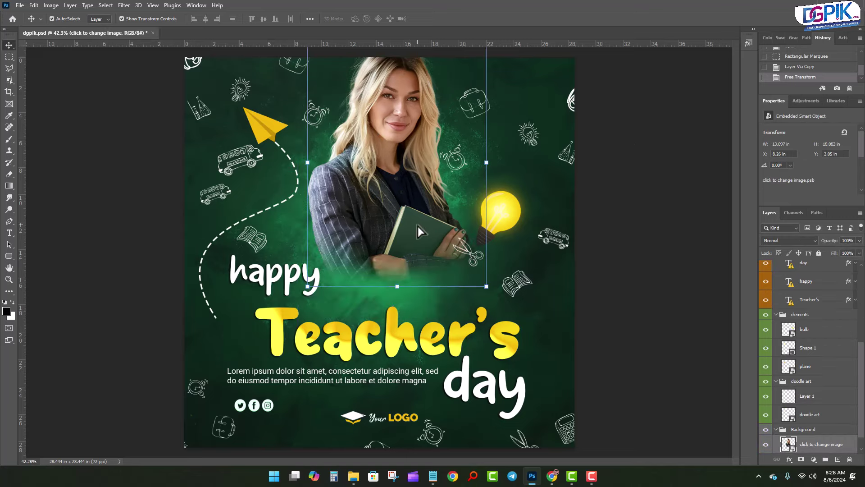
{"action": "key", "text": "ctrl+z"}
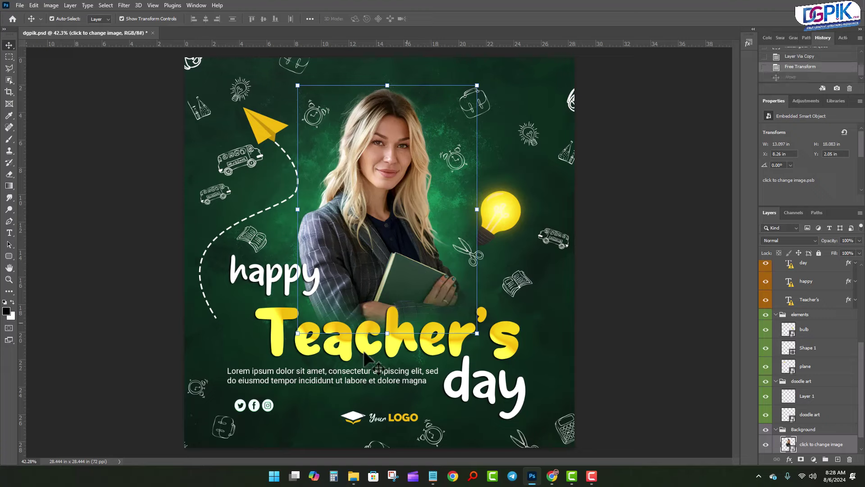
{"action": "left_click", "coordinate": [277, 347]}
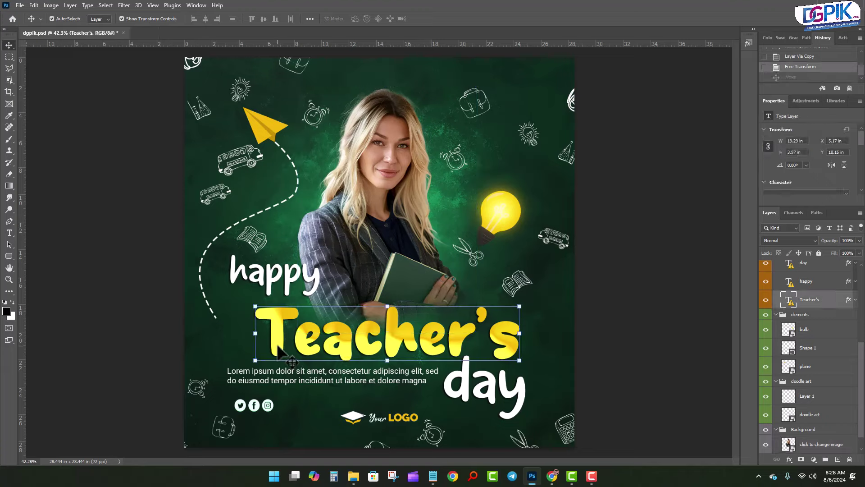
{"action": "double_click", "coordinate": [277, 344]}
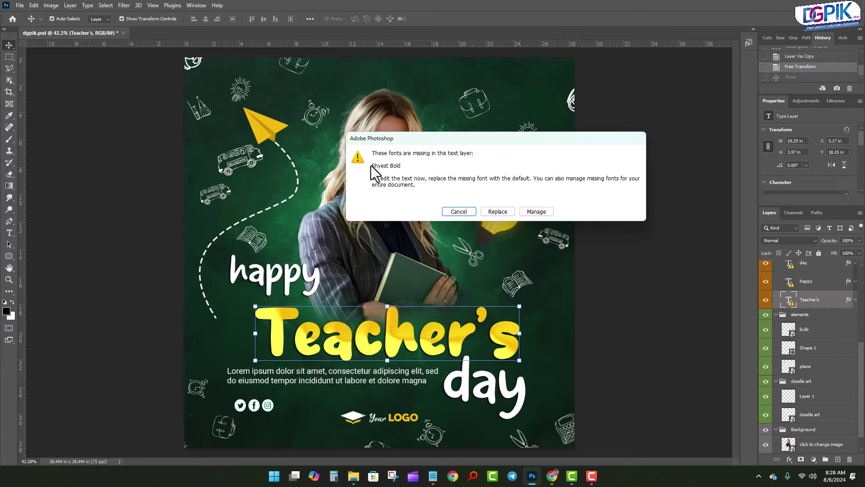
{"action": "left_click", "coordinate": [459, 212]}
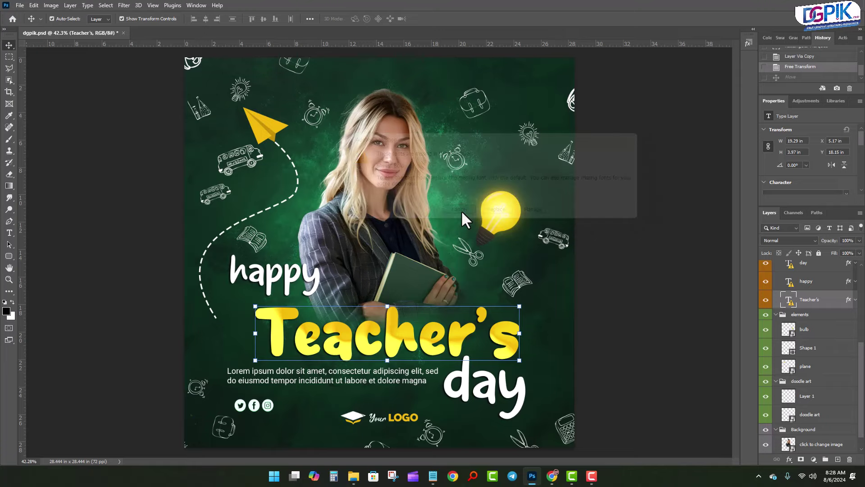
{"action": "double_click", "coordinate": [790, 301]}
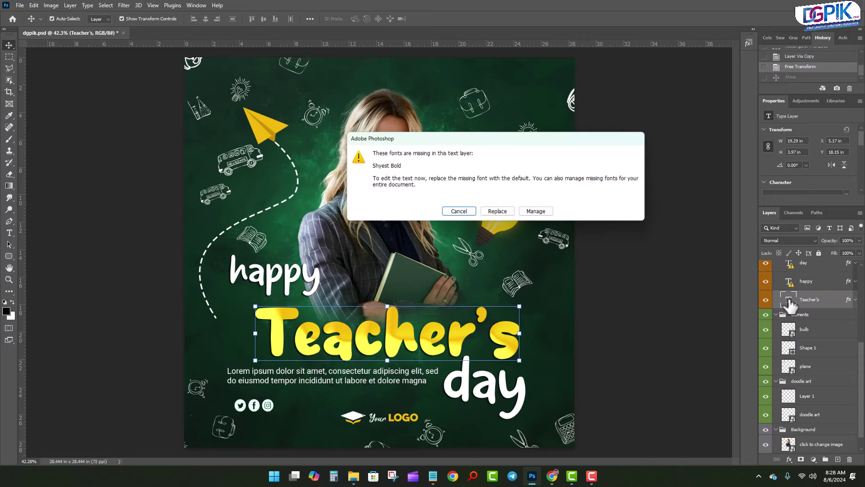
{"action": "left_click", "coordinate": [502, 215]}
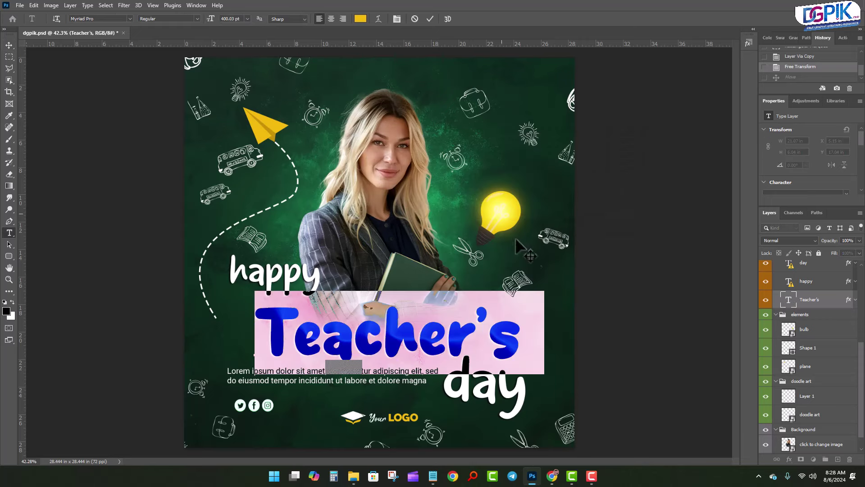
{"action": "left_click", "coordinate": [128, 18]}
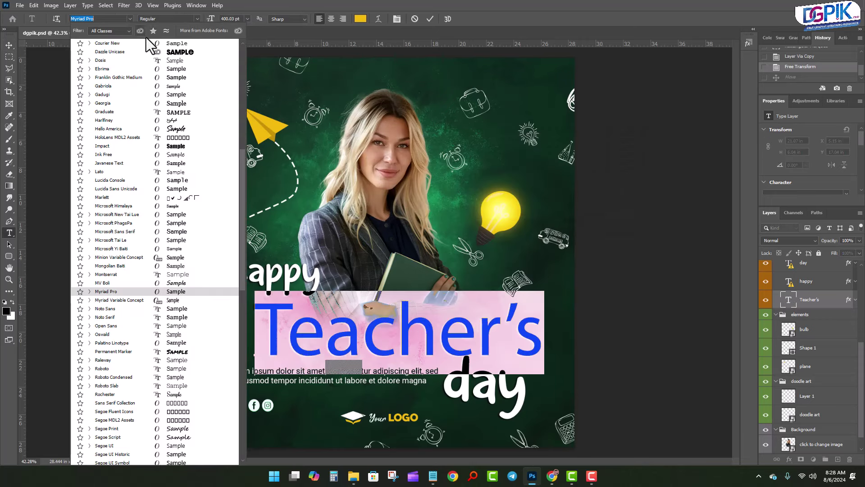
- Set the headline in Dazzle Unicase, scale it to about 69%, and nudge it above the body text
{"action": "left_click", "coordinate": [161, 53]}
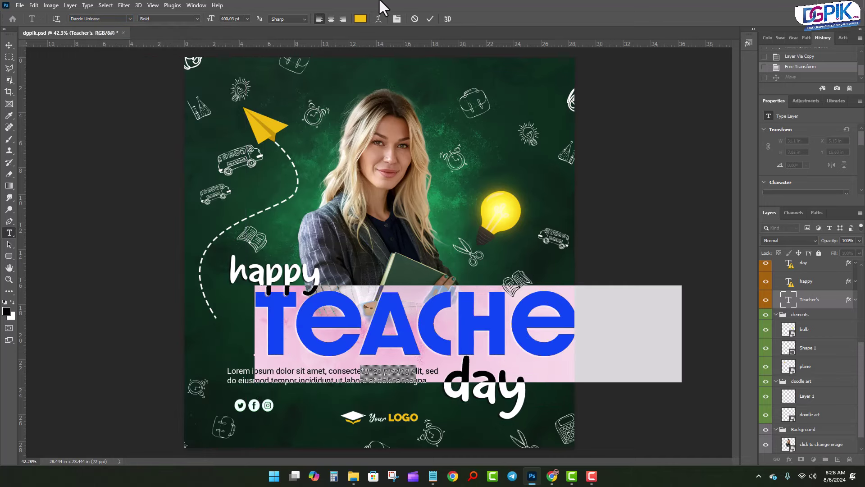
{"action": "left_click", "coordinate": [430, 18]}
{"action": "key", "text": "ctrl+t"}
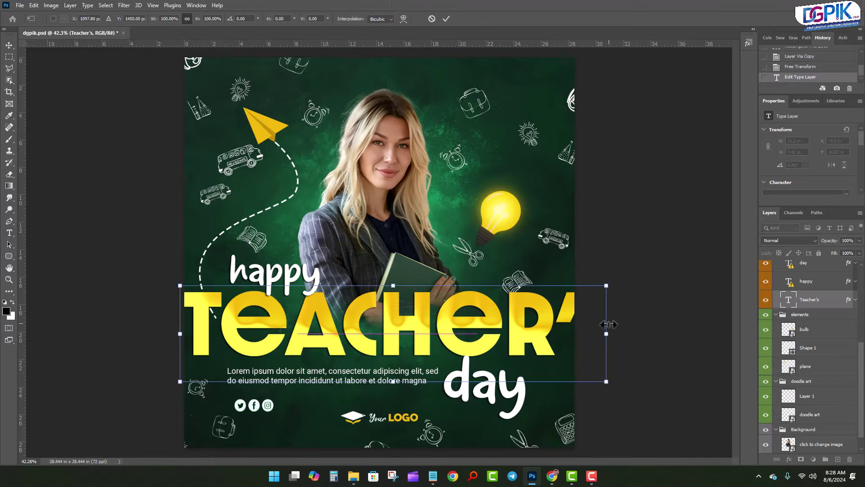
{"action": "left_click_drag", "start_coordinate": [605, 283], "coordinate": [556, 291]}
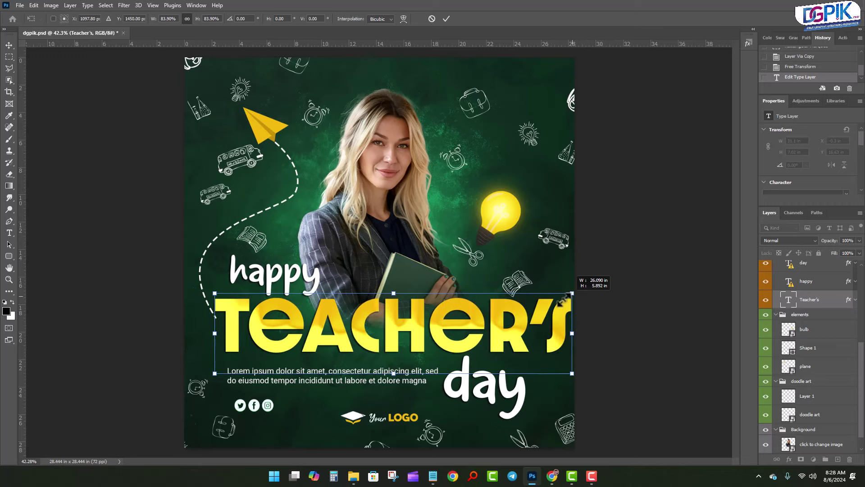
{"action": "left_click_drag", "start_coordinate": [480, 340], "coordinate": [484, 350]}
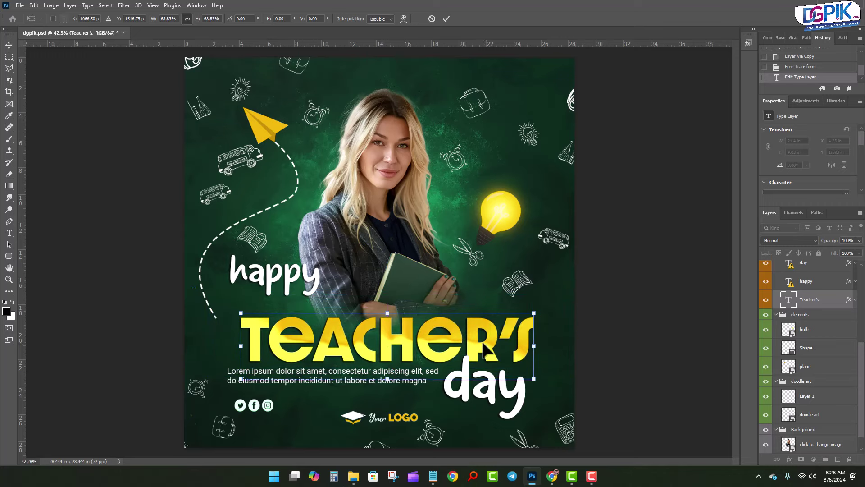
{"action": "key", "text": "Up"}
{"action": "key", "text": "Up"}
{"action": "key", "text": "Up"}
{"action": "key", "text": "Up"}
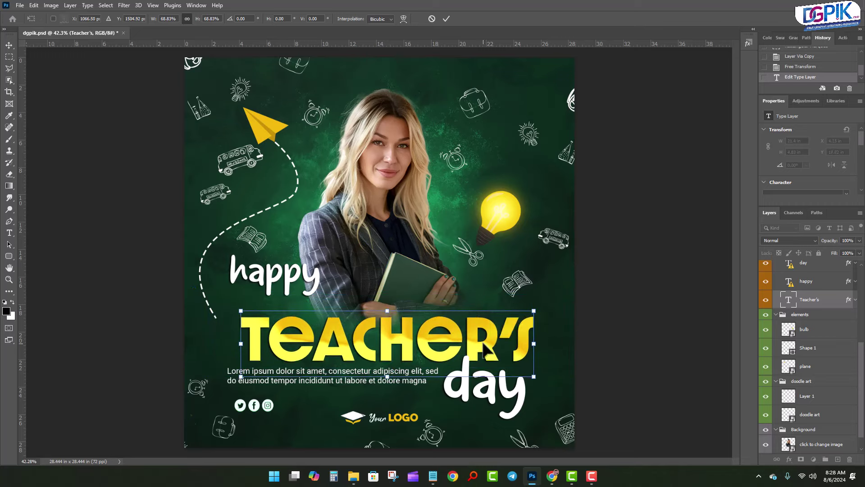
{"action": "key", "text": "Up"}
{"action": "key", "text": "Up"}
{"action": "key", "text": "Up"}
{"action": "key", "text": "Return"}
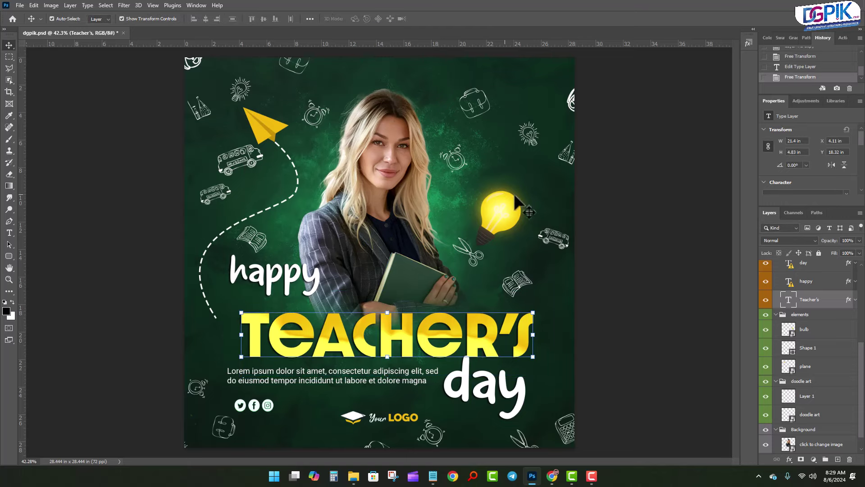
{"action": "left_click", "coordinate": [637, 193]}
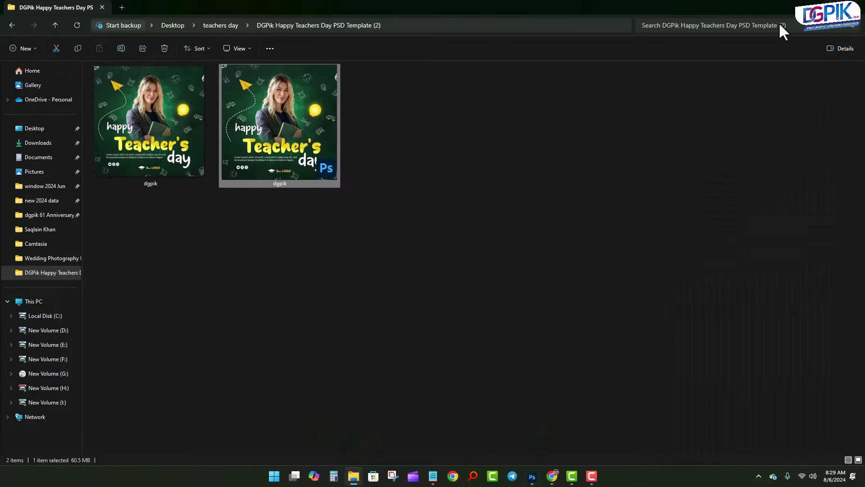
- Go up to the teachers day folder and open Template (3)'s PSD file in Photoshop
{"action": "left_click", "coordinate": [226, 28]}
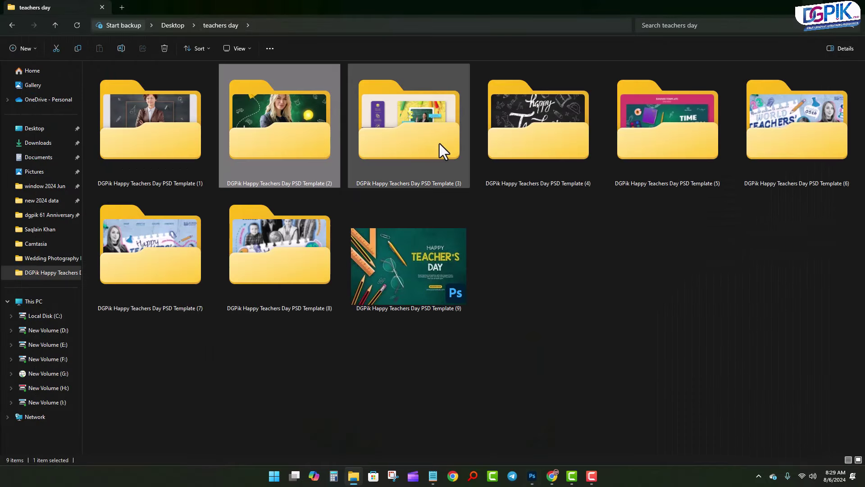
{"action": "double_click", "coordinate": [436, 128]}
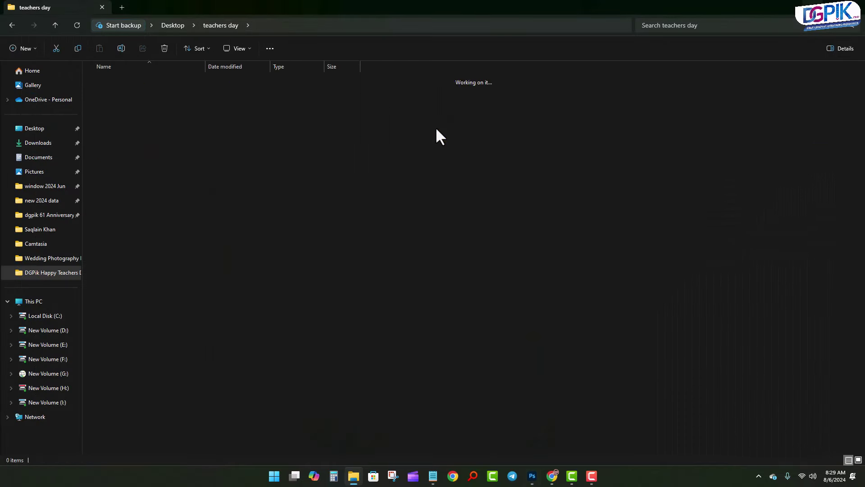
{"action": "double_click", "coordinate": [277, 115]}
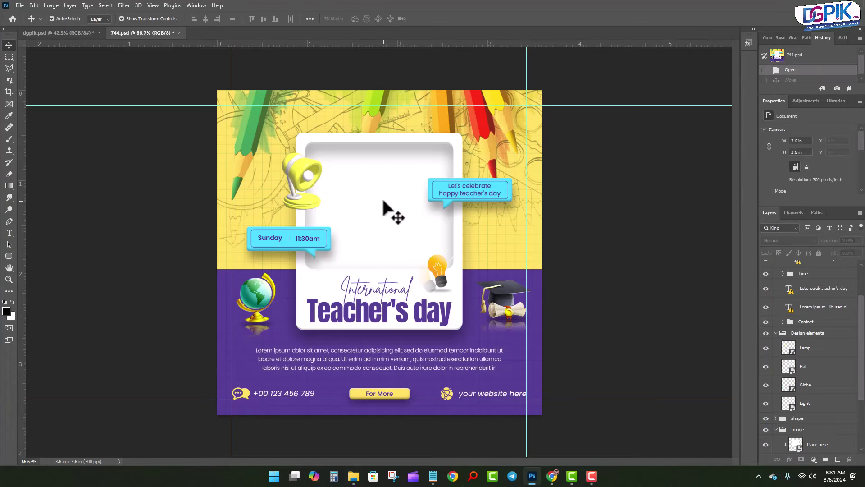
- Undo trial moves of the desk lamp and graduation hat, then select the Place here frame
{"action": "left_click", "coordinate": [383, 201]}
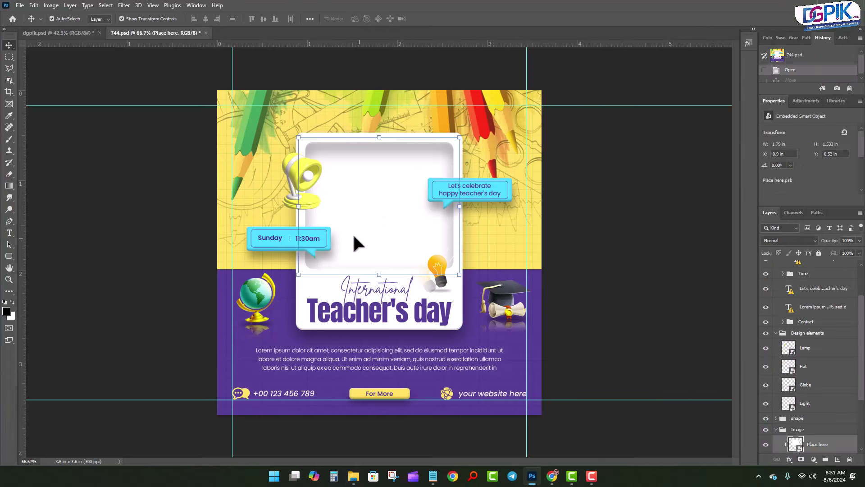
{"action": "left_click_drag", "start_coordinate": [292, 207], "coordinate": [305, 189]}
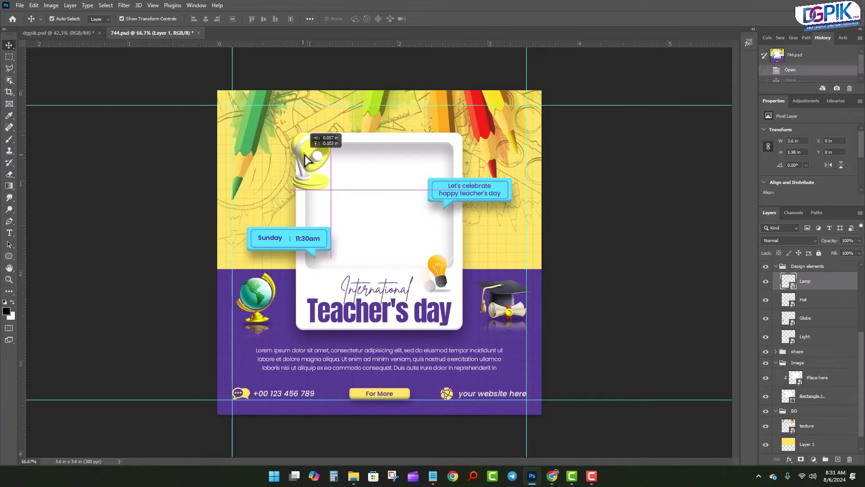
{"action": "key", "text": "ctrl+z"}
{"action": "left_click", "coordinate": [256, 295]}
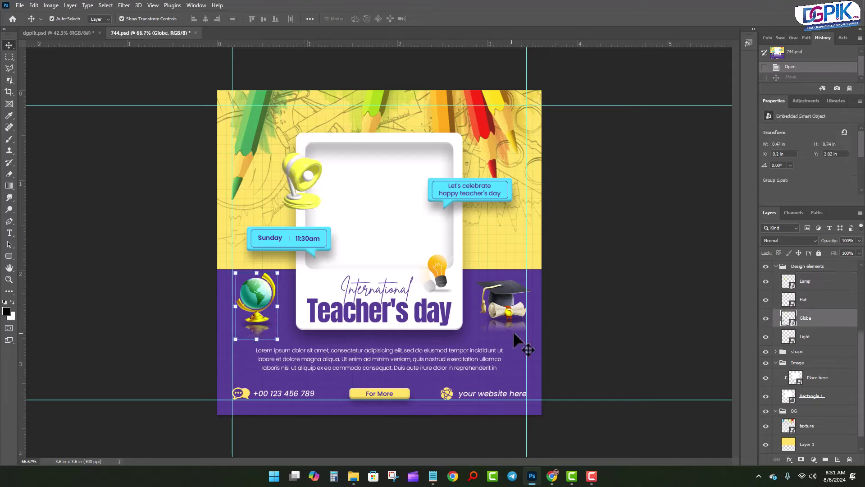
{"action": "left_click_drag", "start_coordinate": [518, 320], "coordinate": [524, 274]}
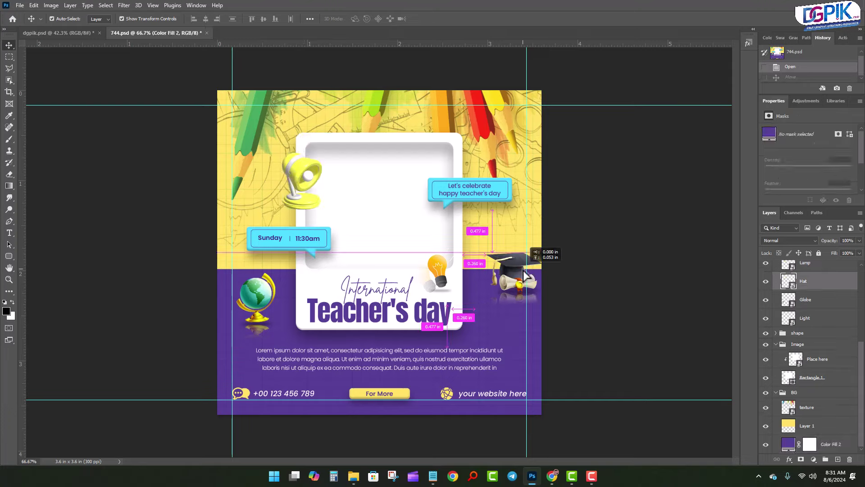
{"action": "key", "text": "Escape"}
{"action": "left_click", "coordinate": [400, 212]}
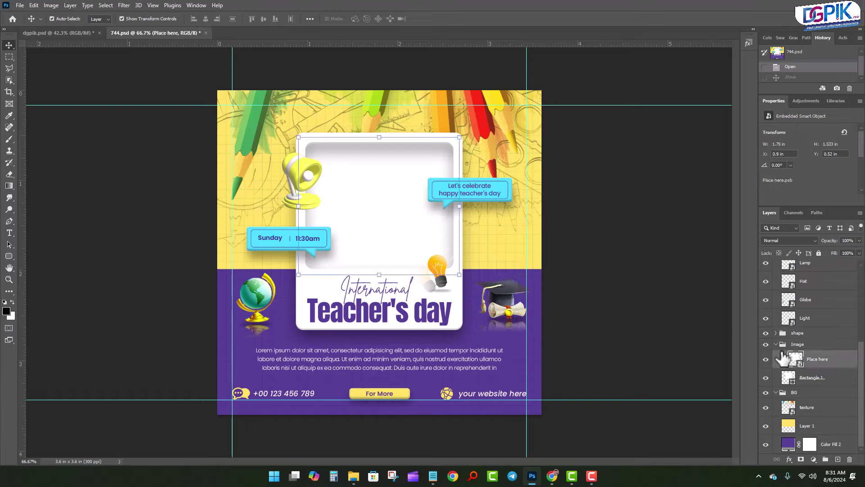
- Edit the Place here smart object's contents and bring up the conference photos folder
{"action": "right_click", "coordinate": [818, 361]}
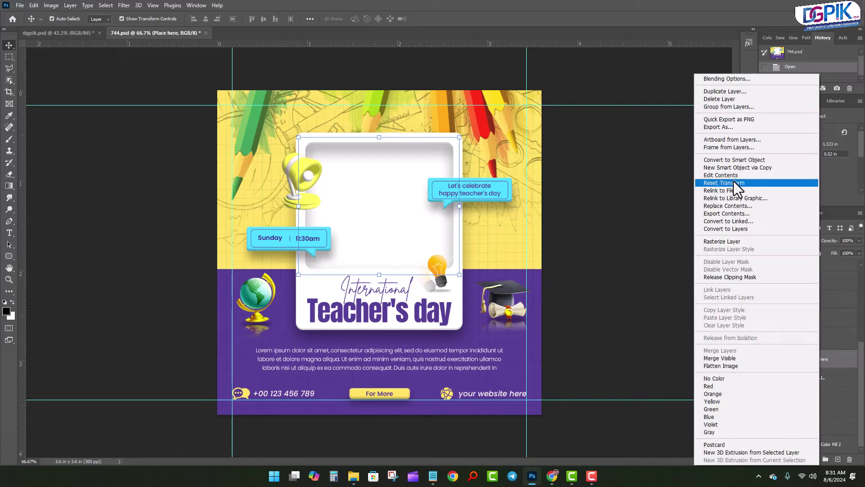
{"action": "left_click", "coordinate": [733, 176]}
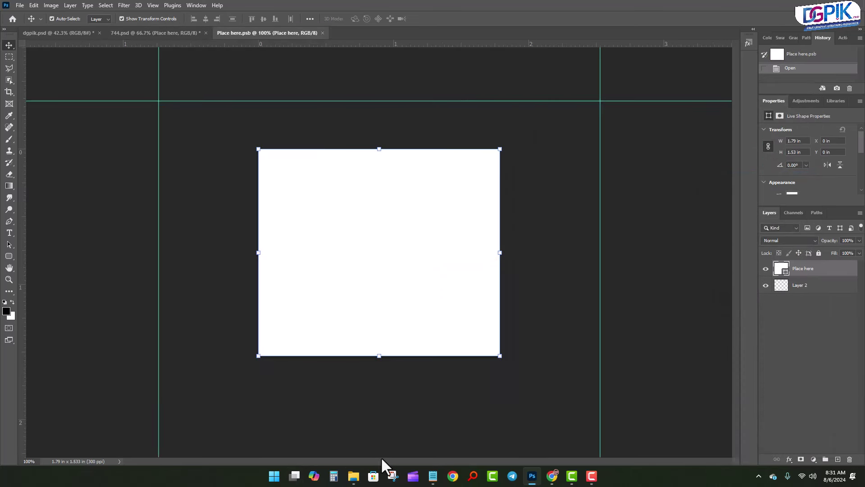
{"action": "mouse_move", "coordinate": [353, 476]}
{"action": "left_click", "coordinate": [371, 442]}
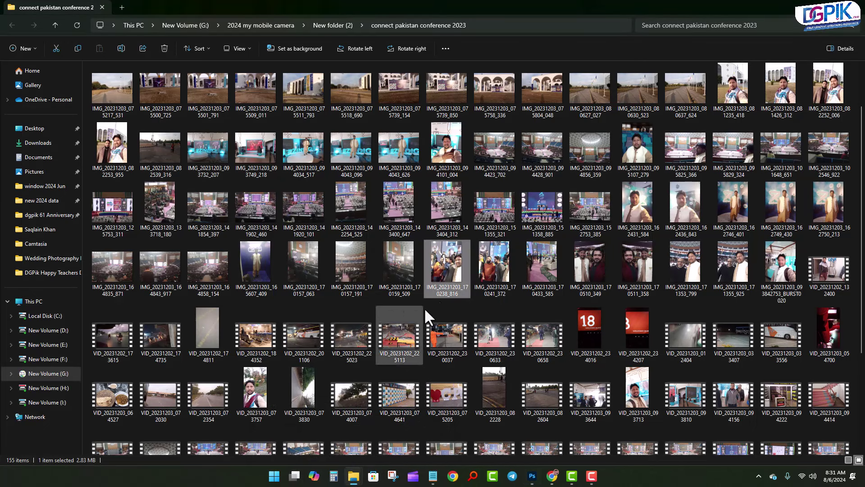
{"action": "mouse_move", "coordinate": [446, 265]}
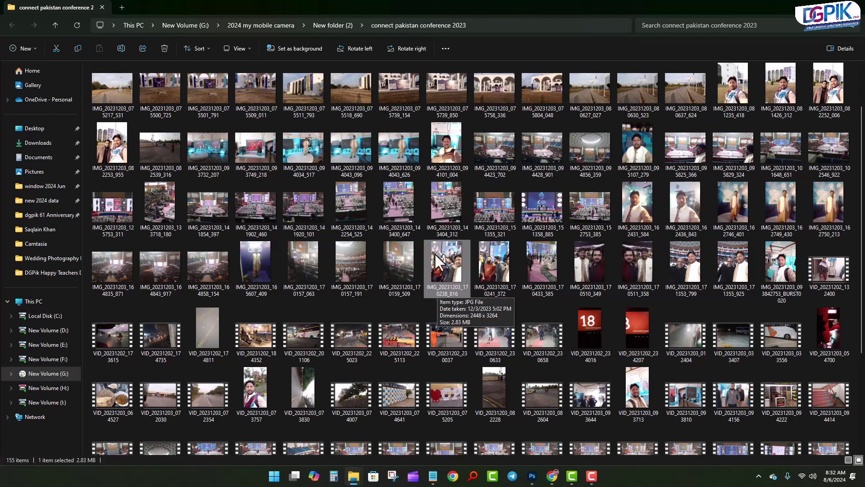
- Preview a first selfie and the group stage selfie in the Photos viewer
{"action": "left_click", "coordinate": [129, 140]}
{"action": "double_click", "coordinate": [129, 139]}
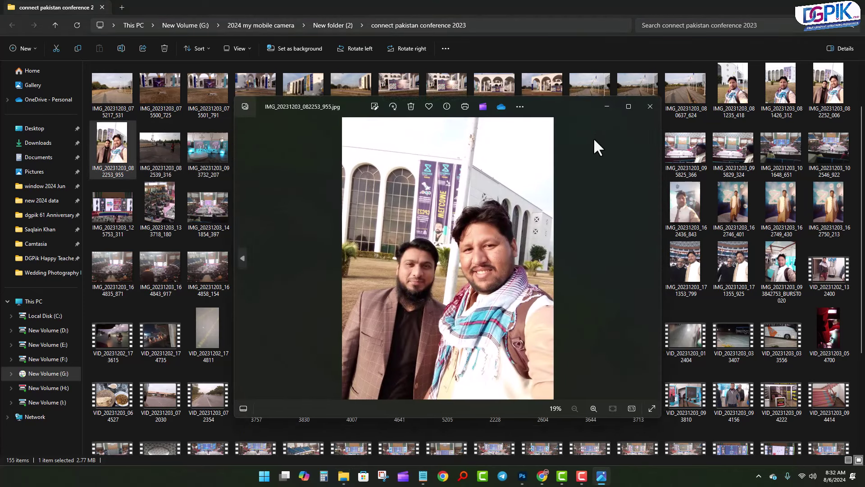
{"action": "left_click", "coordinate": [631, 232]}
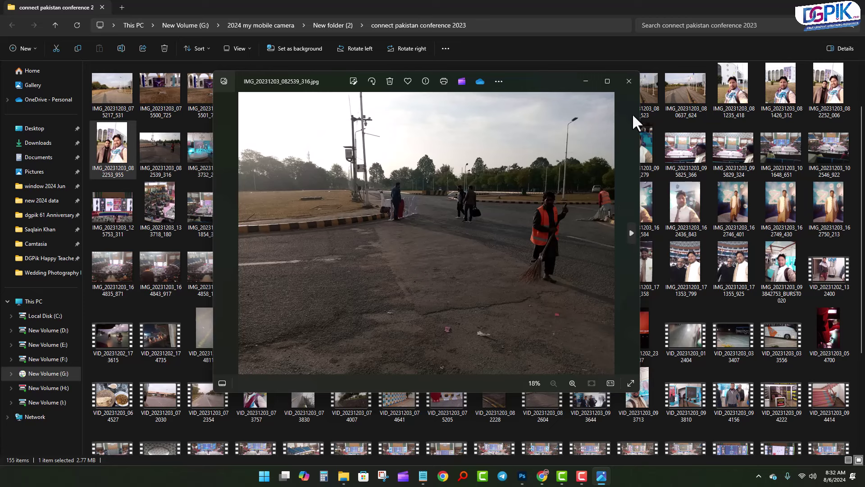
{"action": "left_click", "coordinate": [628, 81]}
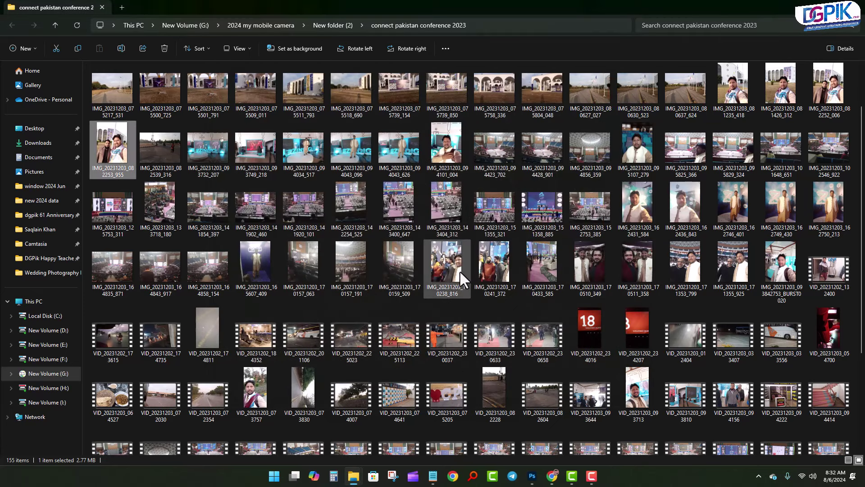
{"action": "left_click", "coordinate": [448, 262]}
{"action": "double_click", "coordinate": [448, 262]}
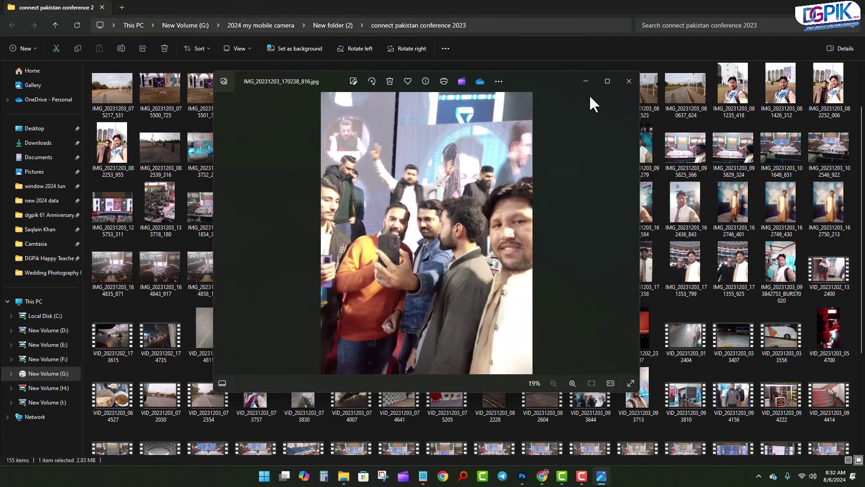
{"action": "left_click", "coordinate": [631, 232]}
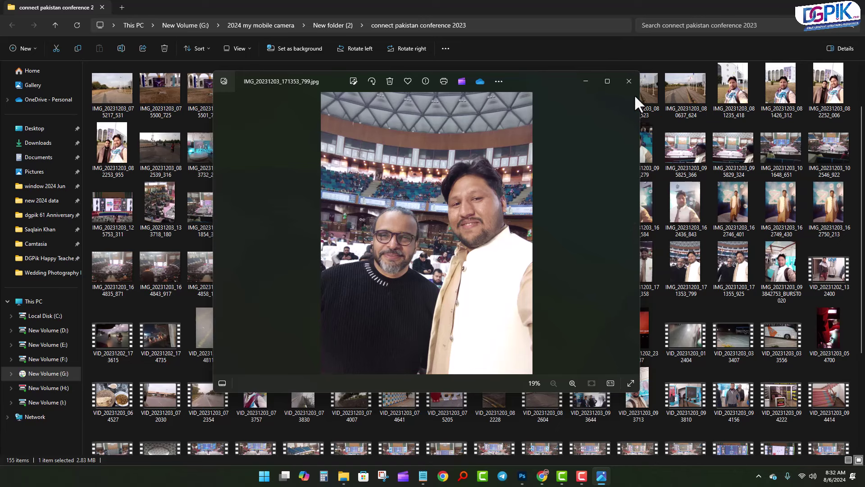
{"action": "left_click", "coordinate": [630, 82]}
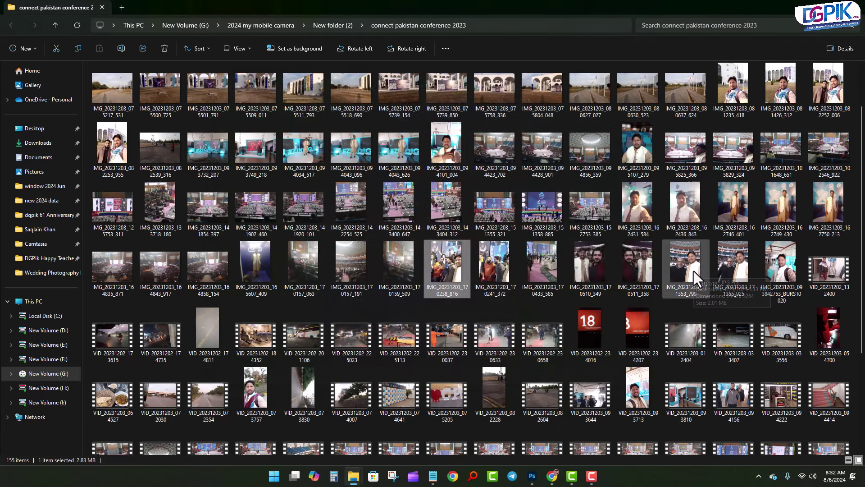
- Preview stadium selfie IMG_20231203_171353_799 full-screen, then drag it into Photoshop
{"action": "double_click", "coordinate": [693, 271]}
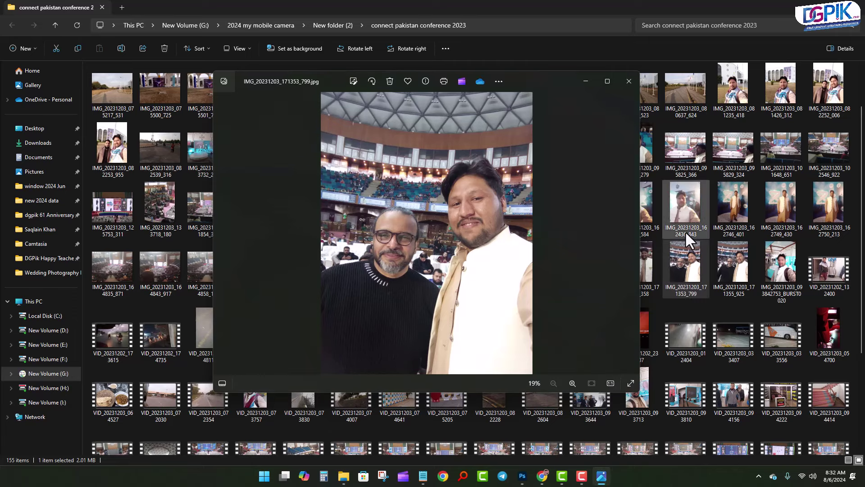
{"action": "left_click", "coordinate": [608, 81]}
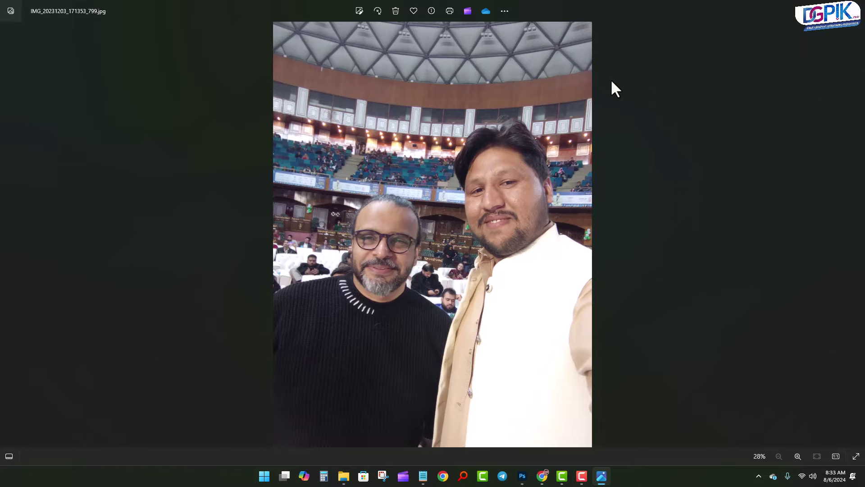
{"action": "left_click", "coordinate": [854, 9]}
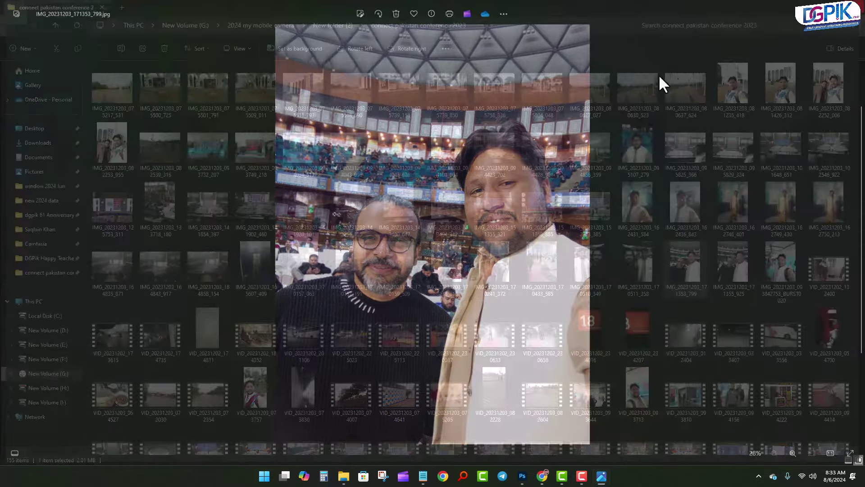
{"action": "mouse_move", "coordinate": [704, 248]}
{"action": "left_mouse_down"}
{"action": "mouse_move", "coordinate": [495, 404]}
{"action": "mouse_move", "coordinate": [385, 182]}
{"action": "left_mouse_up"}
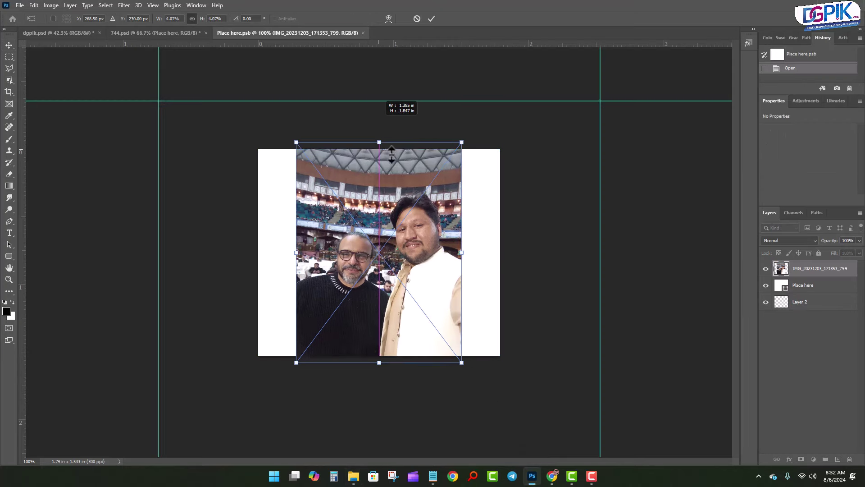
- Scale the selfie to the frame's width, commit it, and save and close Place here.psb
{"action": "left_click_drag", "start_coordinate": [379, 149], "coordinate": [379, 83]}
{"action": "left_click_drag", "start_coordinate": [428, 274], "coordinate": [428, 264]}
{"action": "key", "text": "Return"}
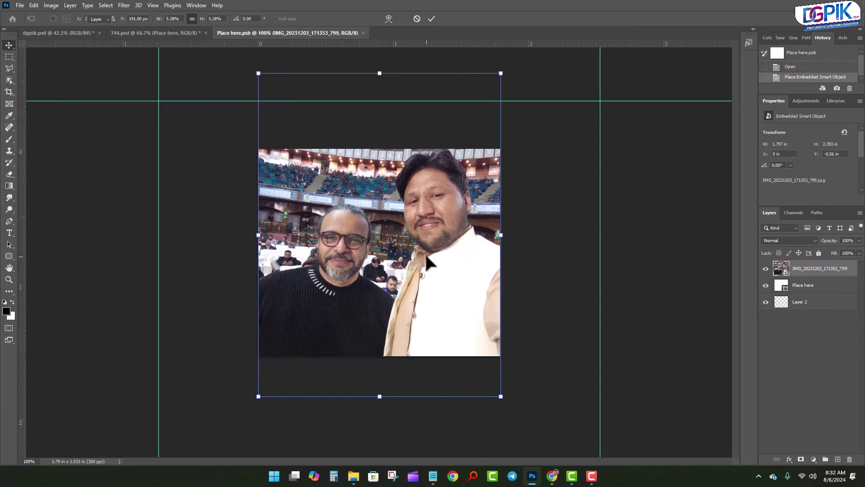
{"action": "left_click", "coordinate": [366, 32]}
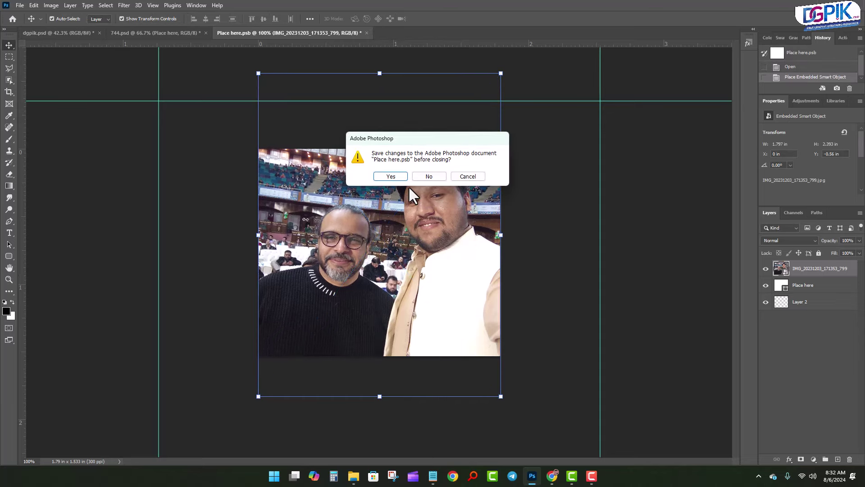
{"action": "left_click", "coordinate": [395, 177]}
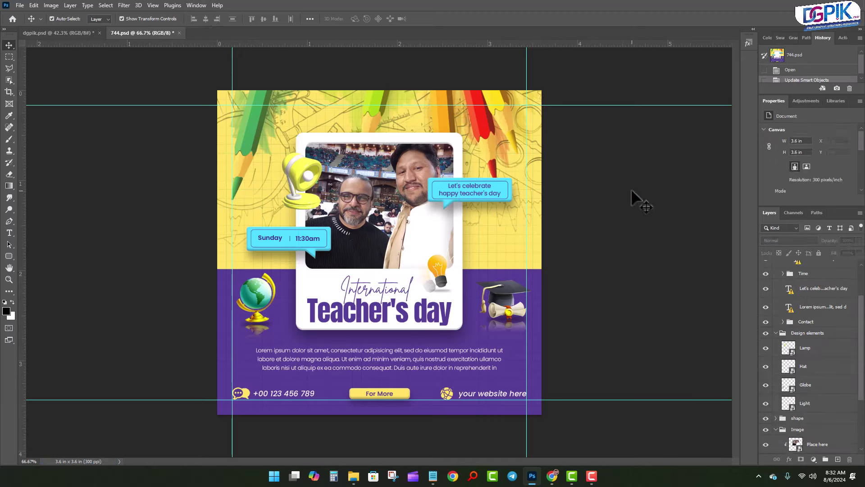
- Inspect the Sunday time box, 11:30am text and Teacher's day headline in 744.psd
{"action": "left_click", "coordinate": [284, 237]}
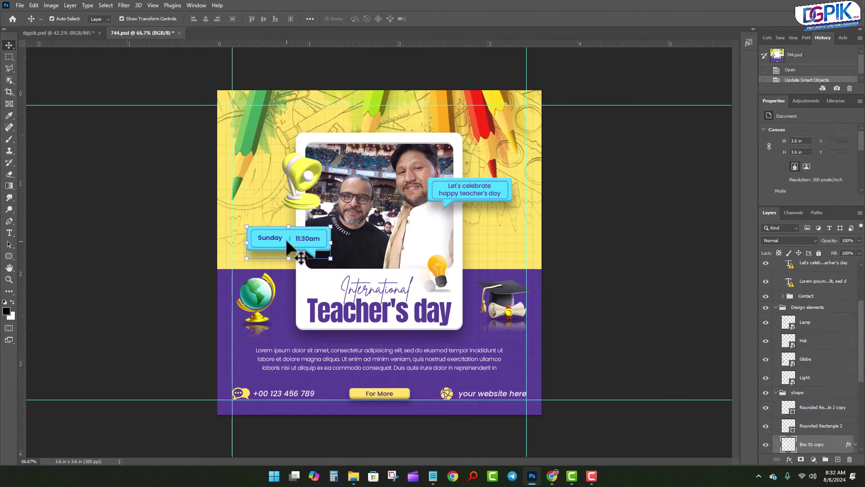
{"action": "left_click", "coordinate": [306, 241]}
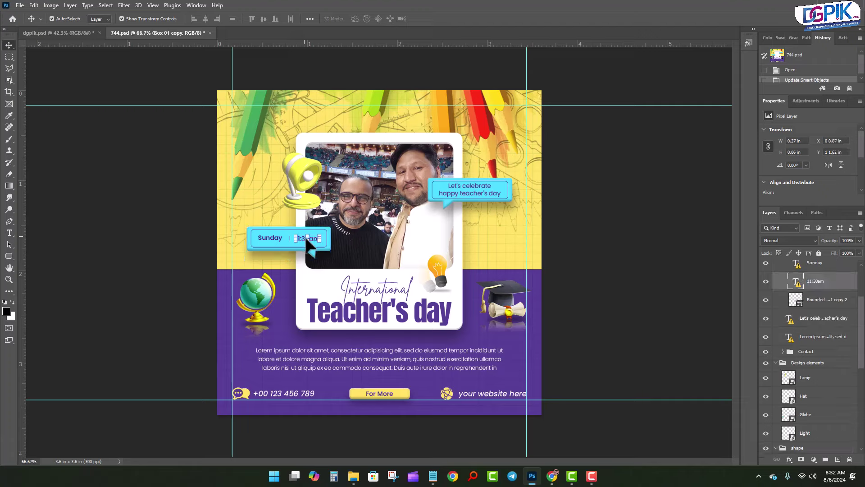
{"action": "left_click", "coordinate": [360, 314]}
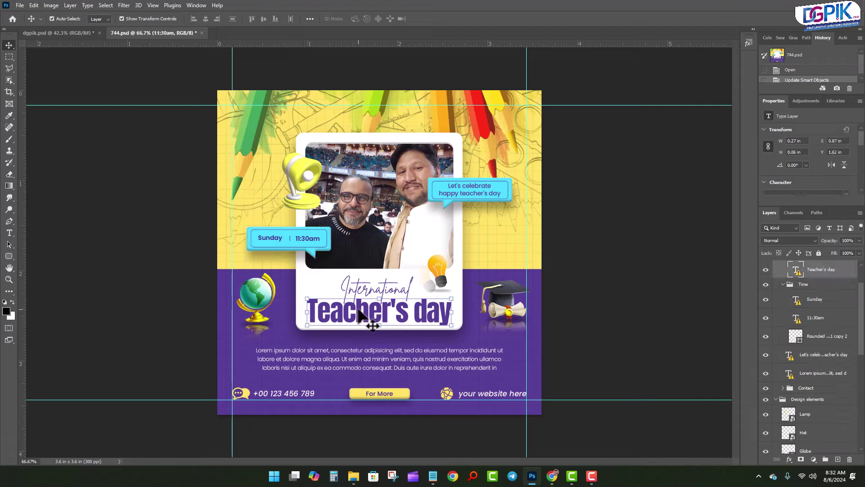
{"action": "left_click", "coordinate": [596, 284]}
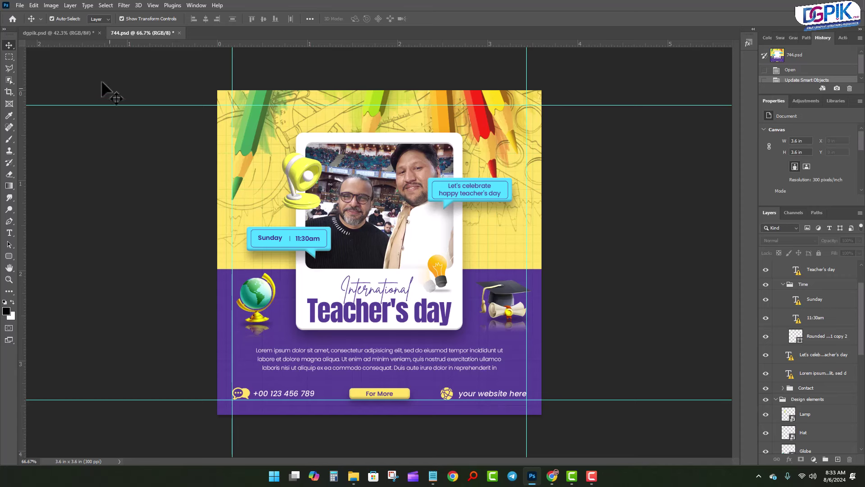
- Compare the dgpik.psd and 744.psd designs, then show the teachers day folder in Explorer
{"action": "left_click", "coordinate": [70, 33]}
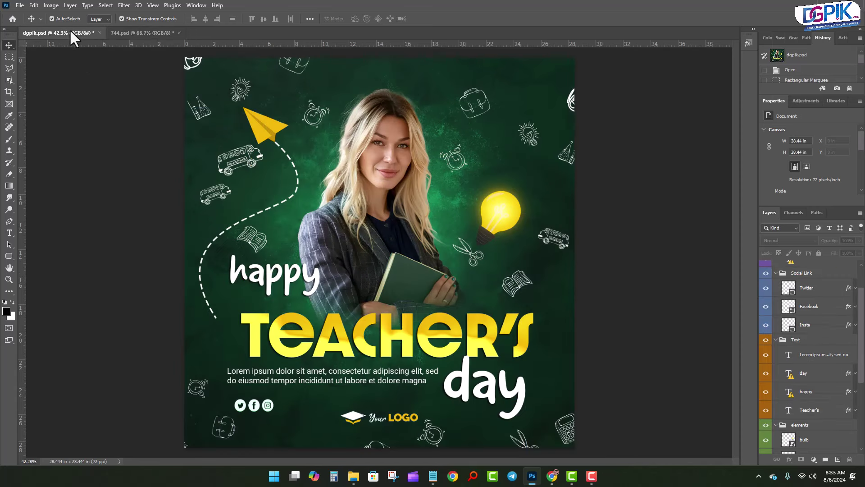
{"action": "left_click", "coordinate": [131, 34]}
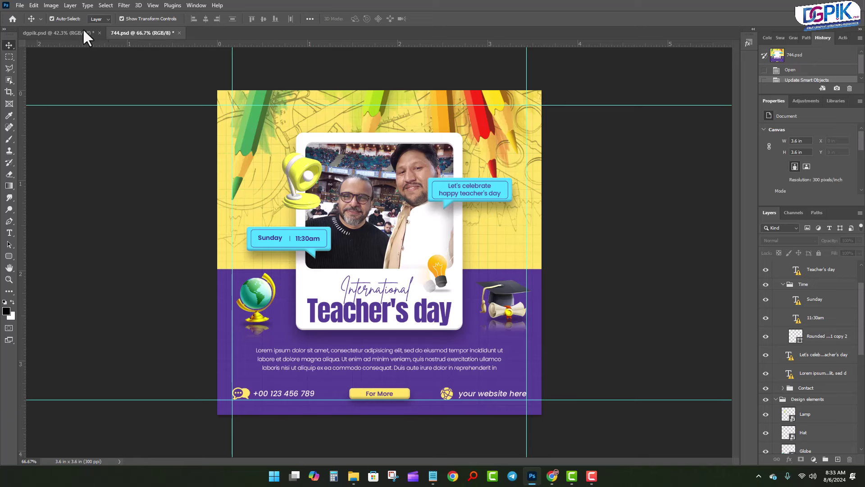
{"action": "left_click", "coordinate": [69, 29]}
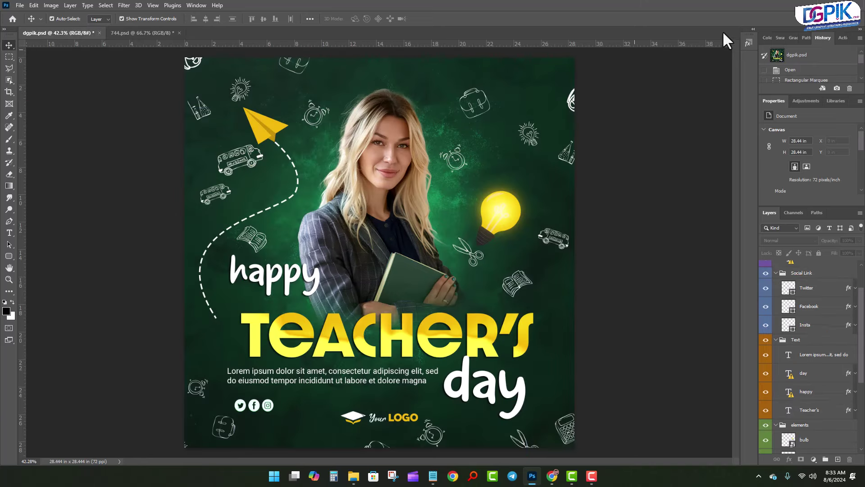
{"action": "key", "text": "alt+Tab"}
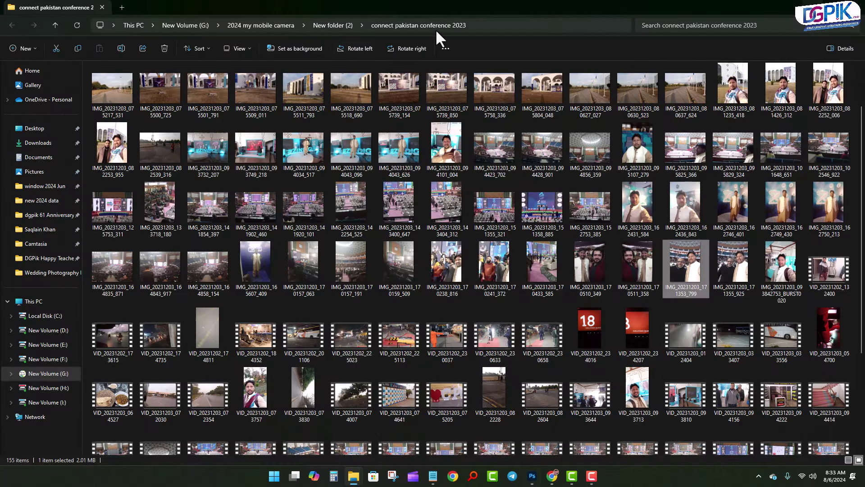
{"action": "key", "text": "alt+Tab"}
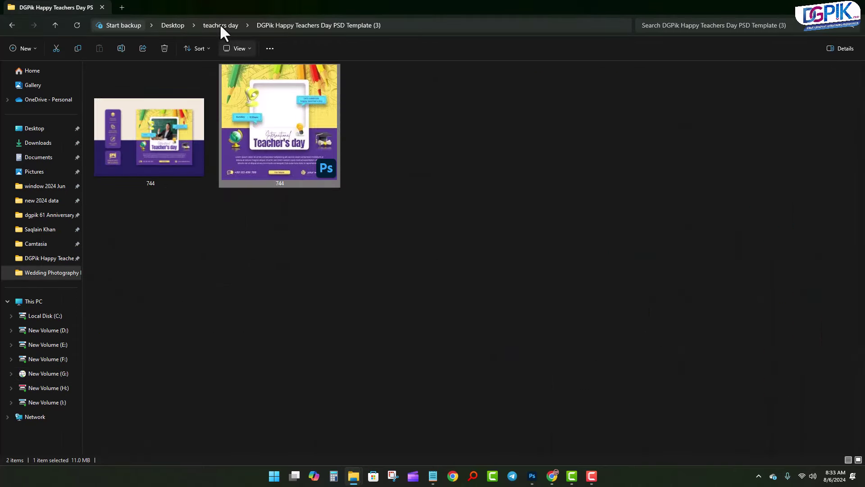
{"action": "left_click", "coordinate": [221, 26]}
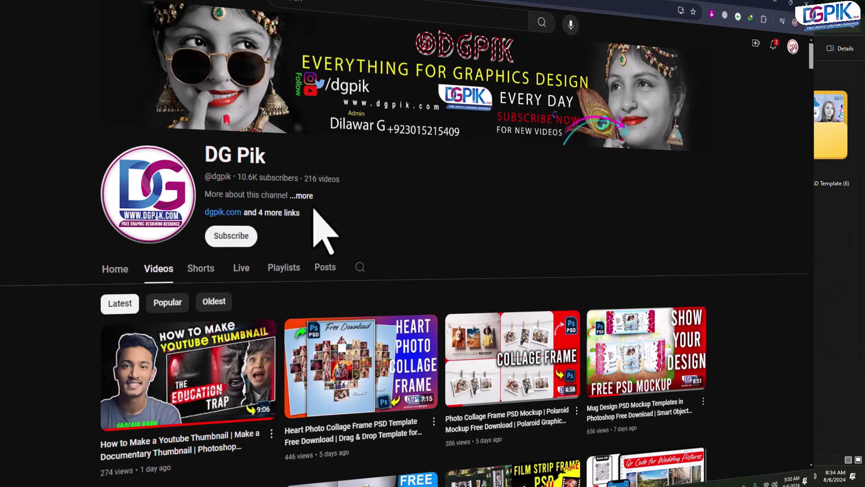
- Subscribe to the DG Pik YouTube channel and browse its videos sorted by popularity
{"action": "left_click", "coordinate": [231, 235]}
{"action": "left_click", "coordinate": [167, 302]}
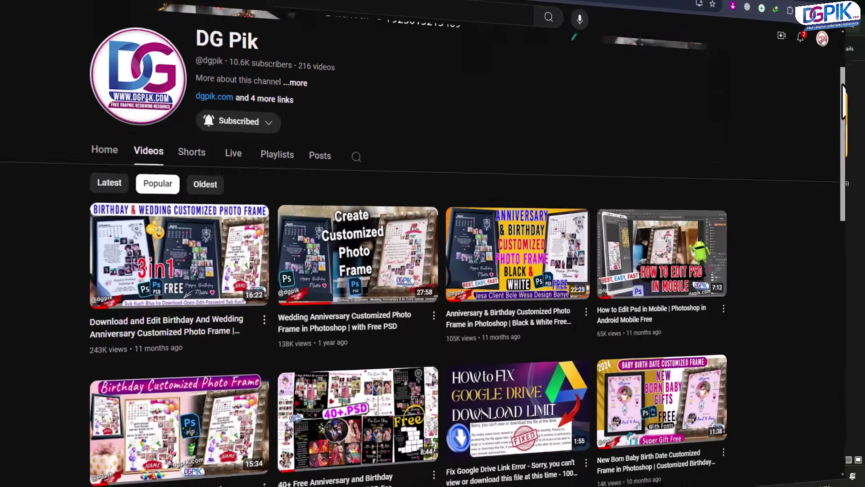
{"action": "scroll", "coordinate": [405, 270], "scroll_direction": "down", "scroll_amount": 5}
{"action": "scroll", "coordinate": [433, 243], "scroll_direction": "down", "scroll_amount": 3}
{"action": "scroll", "coordinate": [433, 243], "scroll_direction": "down", "scroll_amount": 3}
{"action": "scroll", "coordinate": [432, 244], "scroll_direction": "down", "scroll_amount": 3}
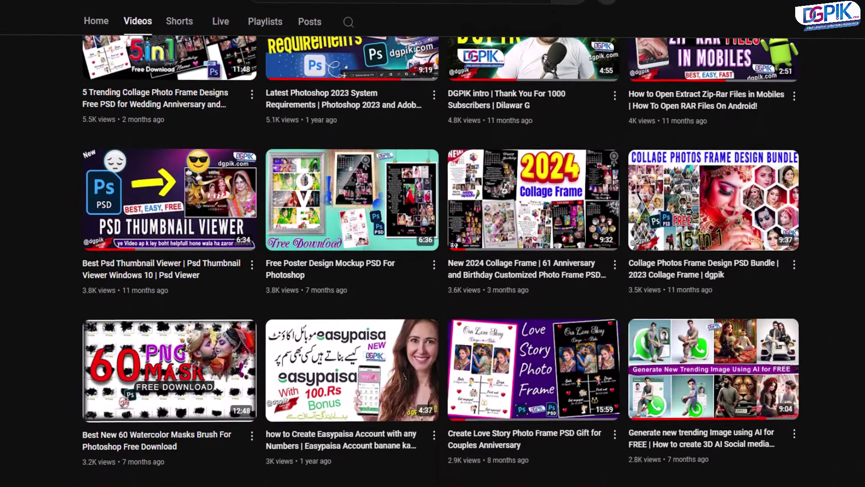
{"action": "scroll", "coordinate": [433, 243], "scroll_direction": "down", "scroll_amount": 3}
{"action": "scroll", "coordinate": [433, 243], "scroll_direction": "down", "scroll_amount": 3}
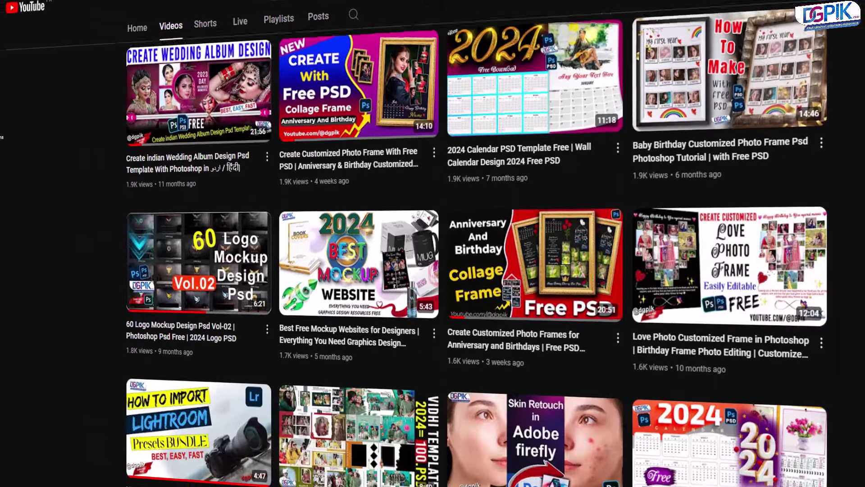
{"action": "scroll", "coordinate": [432, 243], "scroll_direction": "down", "scroll_amount": 2}
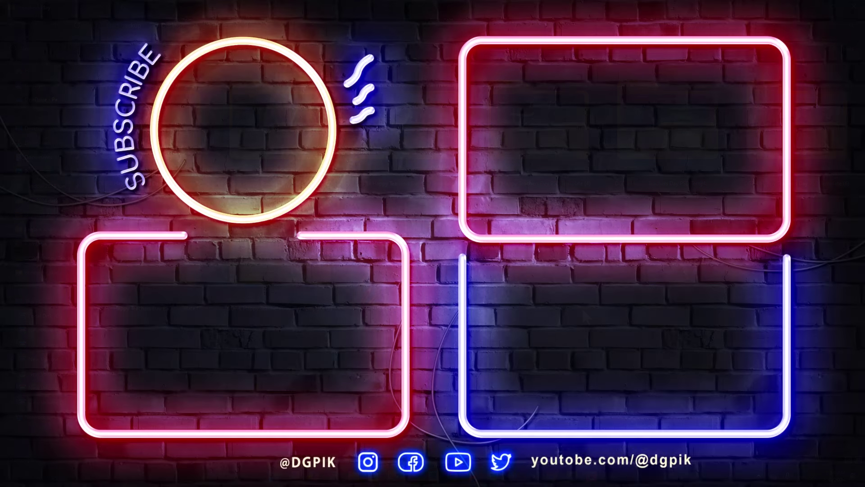